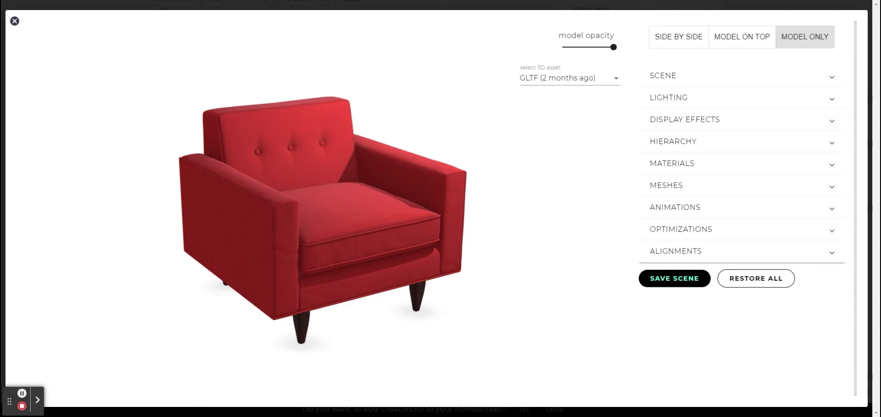
# Step: Open the armchair's scene settings and look through the available HDRI environment images without choosing one
pyautogui.click(675, 81)
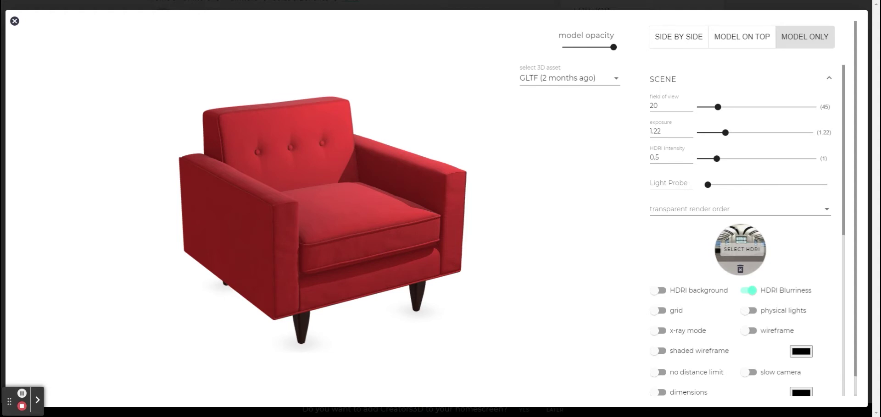
pyautogui.click(741, 247)
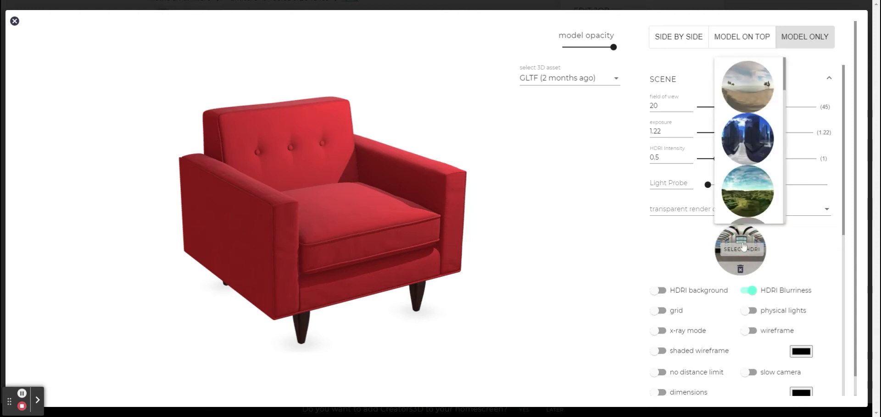
pyautogui.scroll(-2, 734, 162)
pyautogui.scroll(-5, 734, 160)
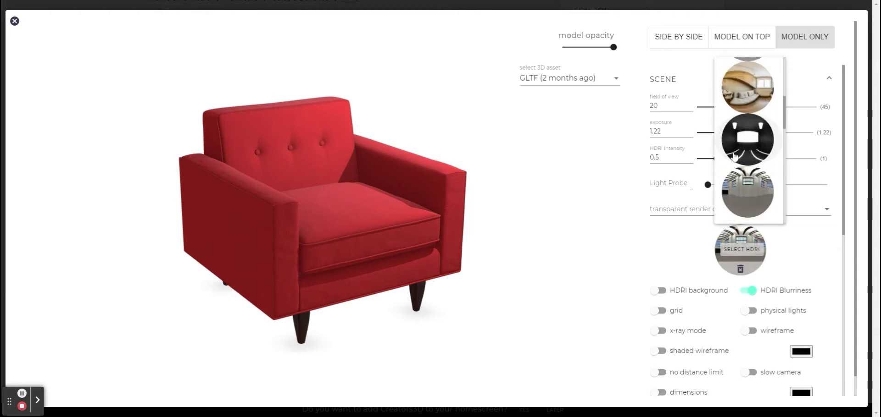
pyautogui.scroll(-1, 734, 157)
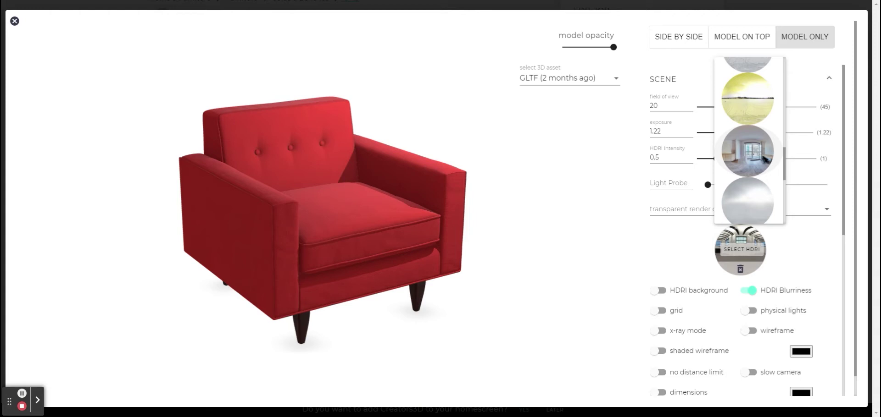
pyautogui.scroll(-5, 747, 151)
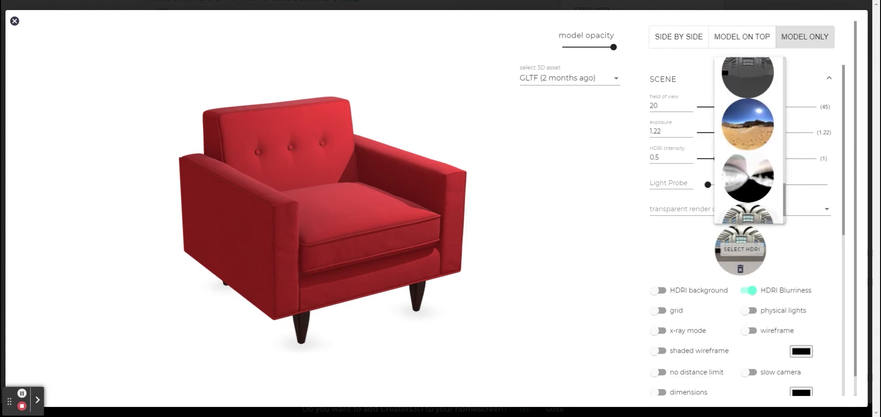
pyautogui.press('Escape')
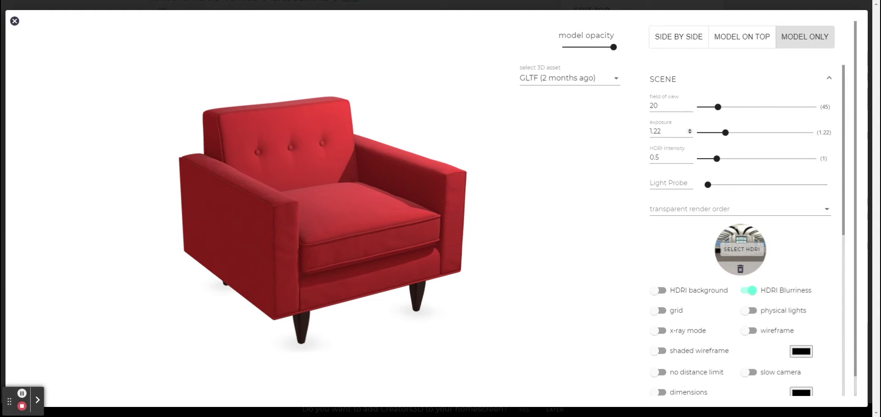
# Step: Raise the armchair scene's exposure to 1.34 and its HDRI intensity to 2.53
pyautogui.moveTo(726, 133)
pyautogui.mouseDown()
pyautogui.moveTo(792, 137)
pyautogui.moveTo(728, 135)
pyautogui.mouseUp()
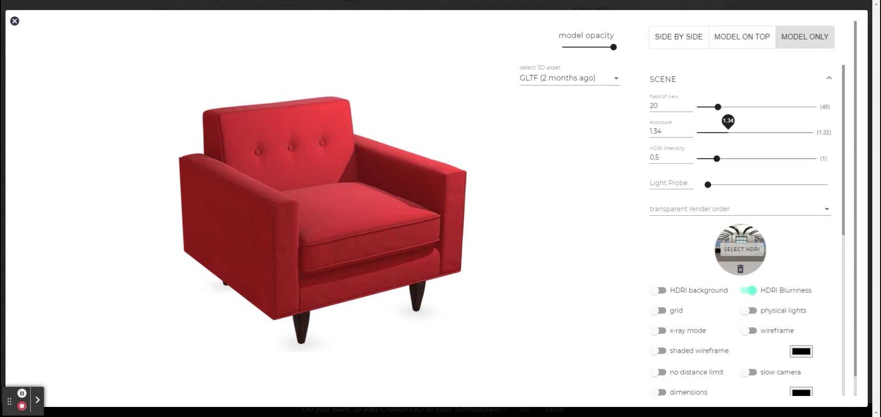
pyautogui.moveTo(716, 159); pyautogui.dragTo(797, 158)
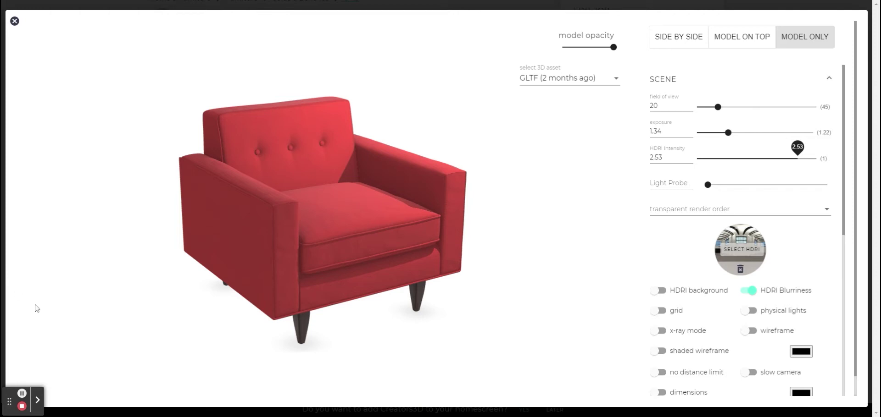
pyautogui.click(22, 395)
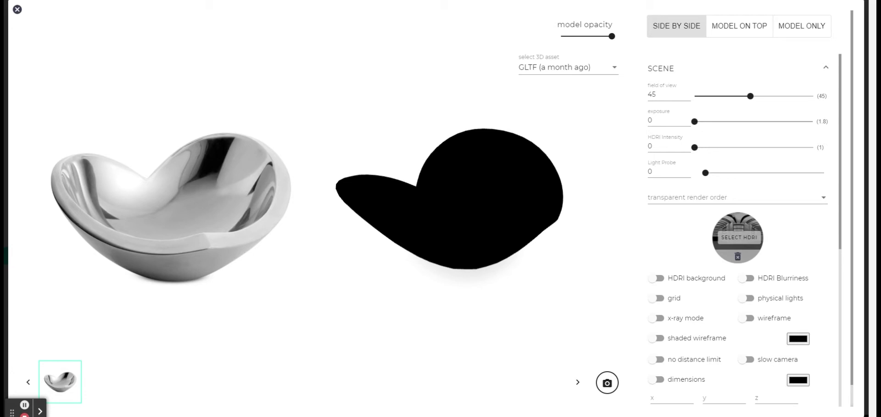
# Step: Set the metal bowl scene's exposure to 1.15 and its HDRI intensity to 1.13
pyautogui.moveTo(694, 121); pyautogui.dragTo(721, 121)
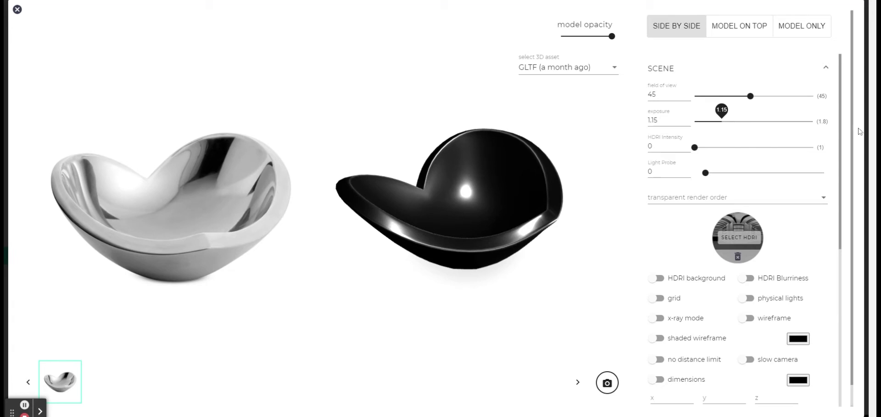
pyautogui.click(712, 147)
pyautogui.moveTo(713, 146); pyautogui.dragTo(739, 147)
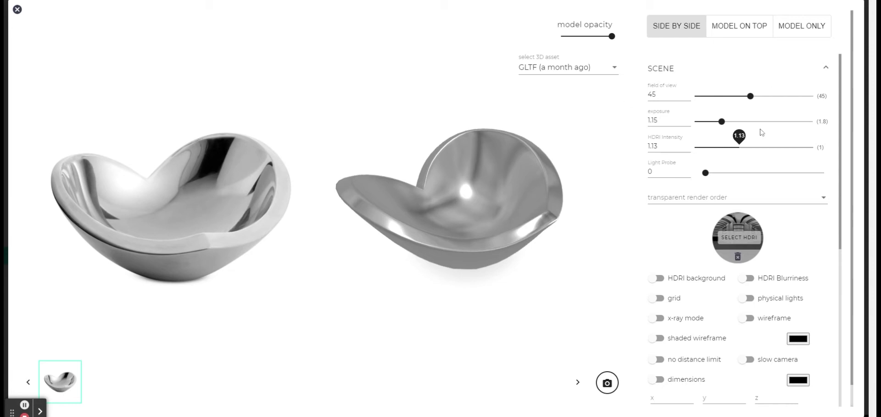
# Step: Try the beach, dark blue city and green landscape HDRI images in turn as the bowl's environment lighting
pyautogui.click(744, 230)
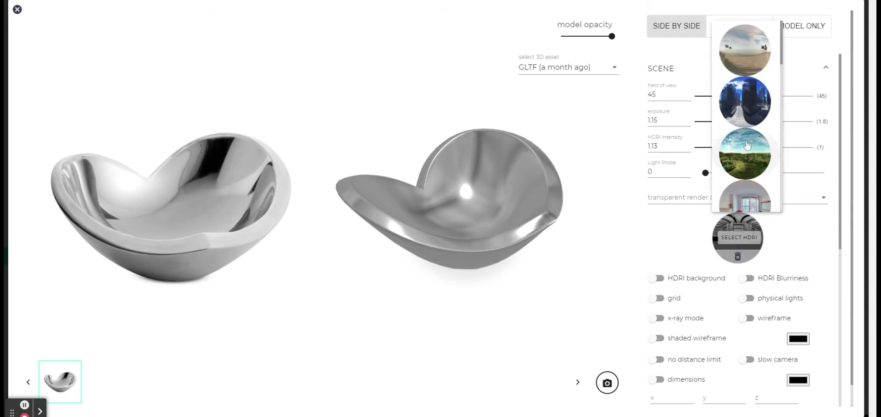
pyautogui.click(755, 60)
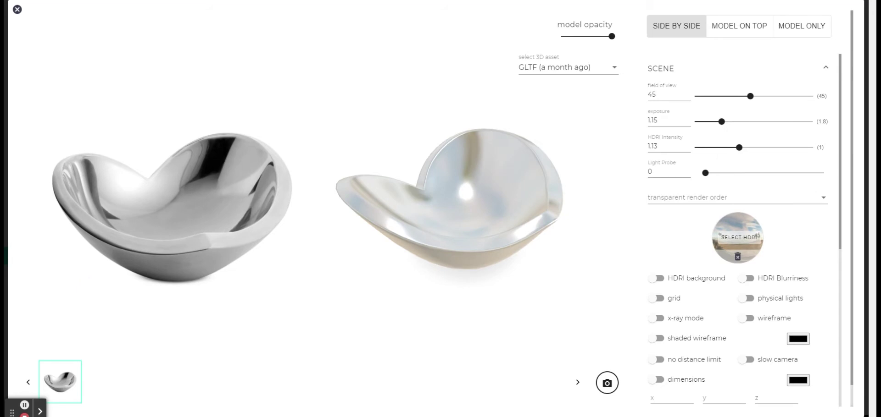
pyautogui.click(743, 262)
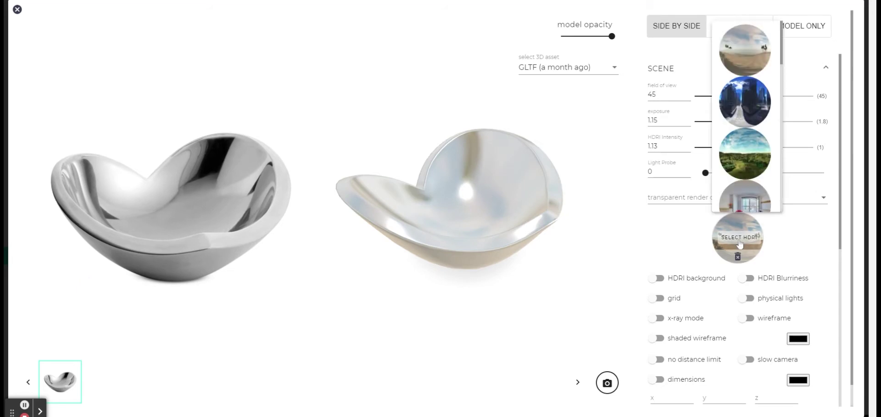
pyautogui.click(748, 108)
pyautogui.click(754, 214)
pyautogui.click(745, 159)
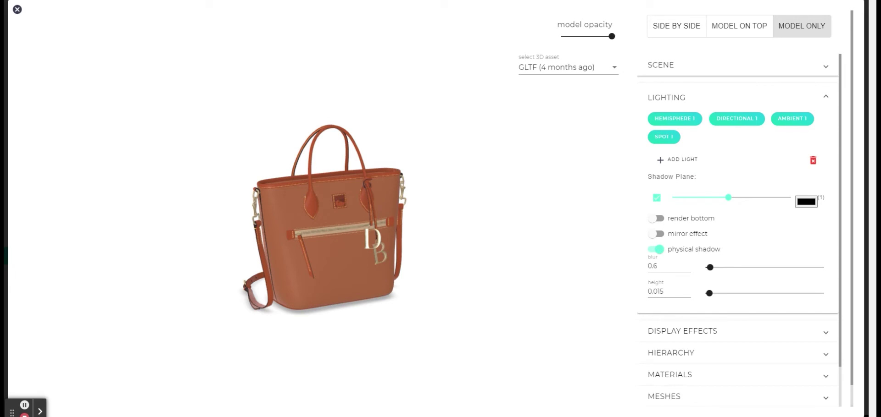
# Step: Add a point light to the brown handbag scene and move it to about x 0.015, y 0.005, z 0.09
pyautogui.click(680, 124)
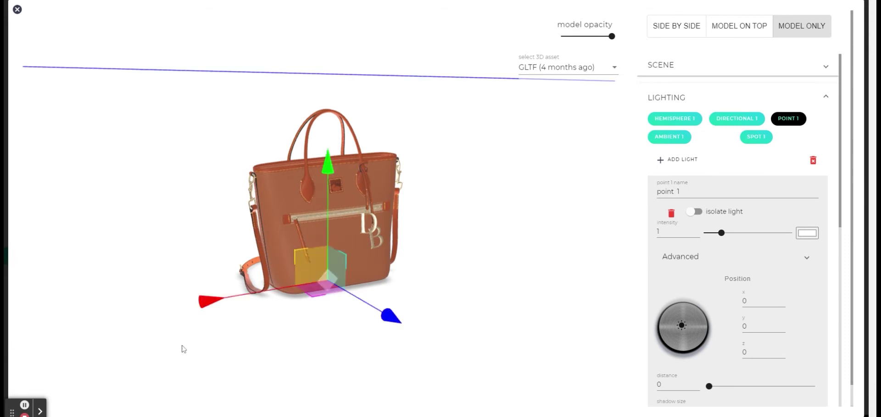
pyautogui.moveTo(215, 301); pyautogui.dragTo(63, 350)
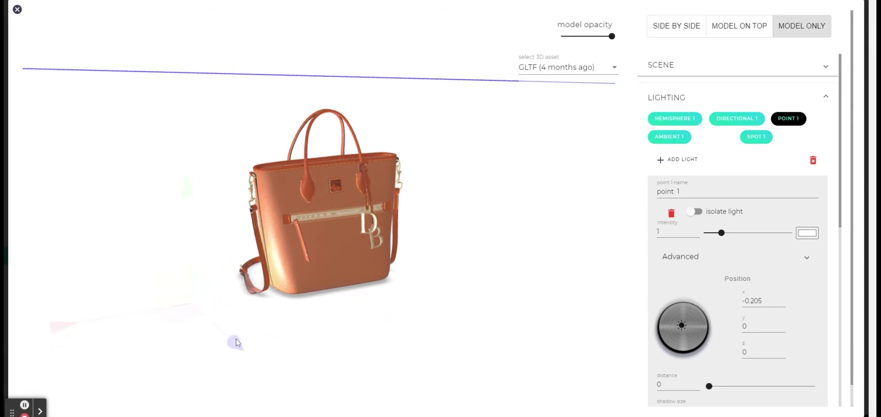
pyautogui.moveTo(237, 343); pyautogui.dragTo(261, 370)
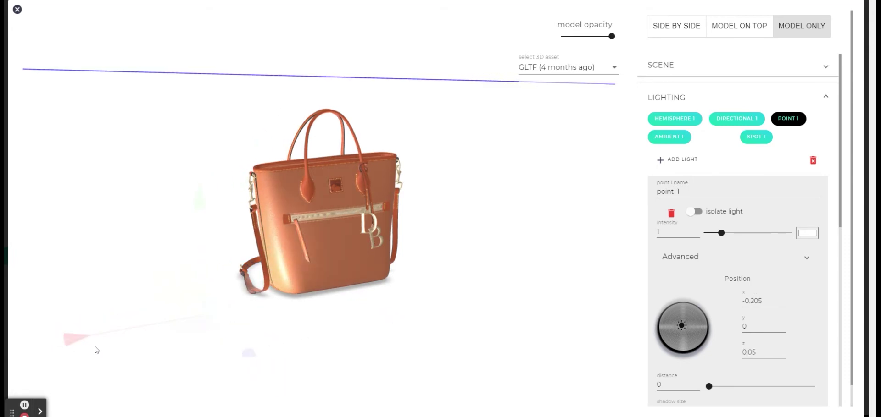
pyautogui.moveTo(65, 338); pyautogui.dragTo(257, 279)
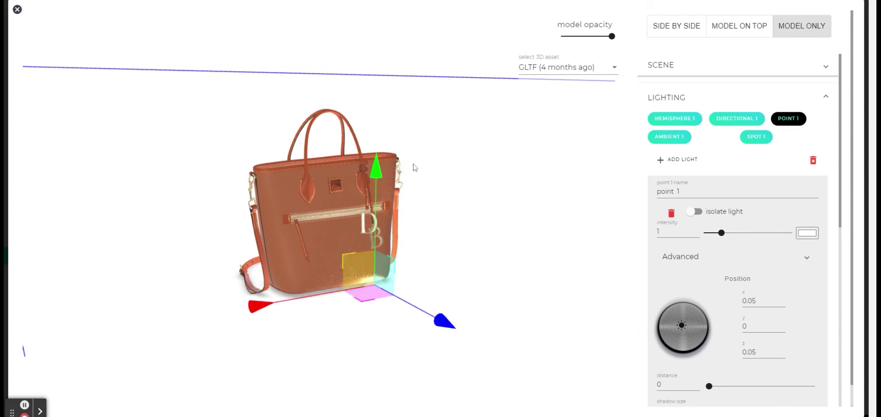
pyautogui.moveTo(377, 172); pyautogui.dragTo(366, 92)
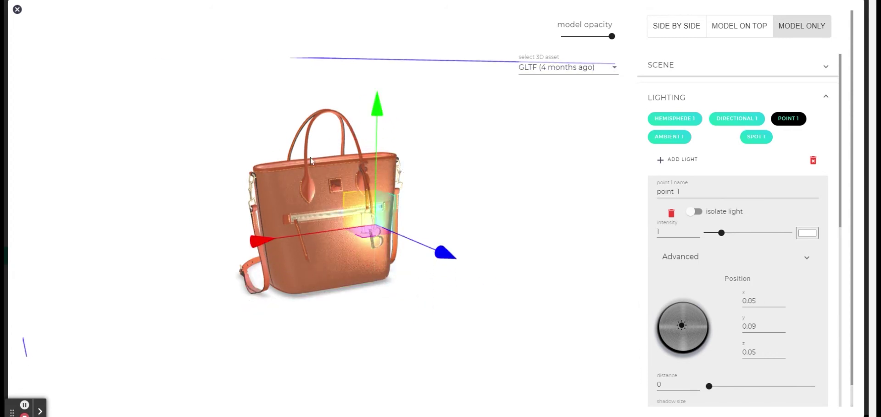
pyautogui.moveTo(376, 225); pyautogui.dragTo(378, 289)
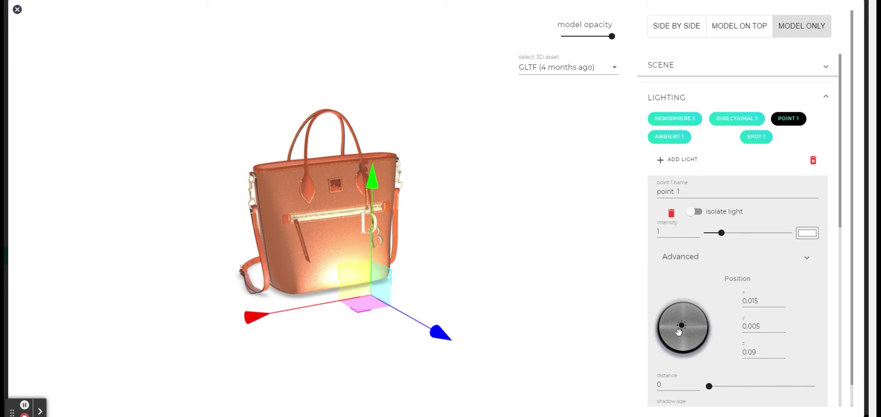
# Step: Swing the point light around the handbag and adjust its distance to place it at about x 0.11, y 0.245, z 0.57
pyautogui.moveTo(680, 341); pyautogui.dragTo(681, 325)
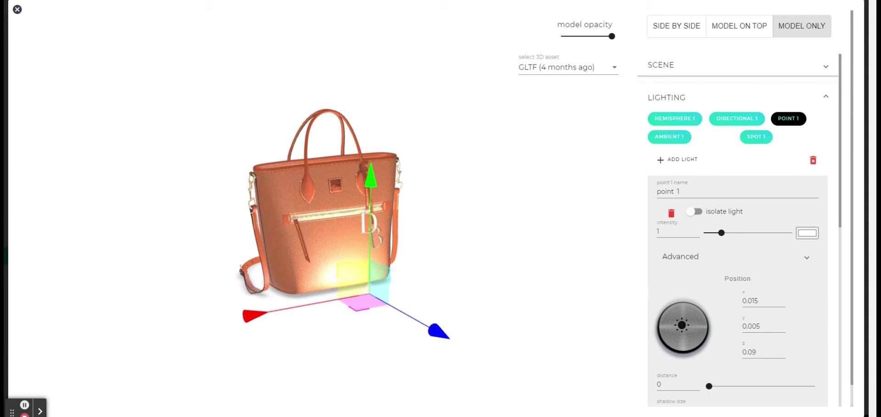
pyautogui.moveTo(681, 325); pyautogui.dragTo(684, 315)
pyautogui.moveTo(313, 289); pyautogui.dragTo(431, 293)
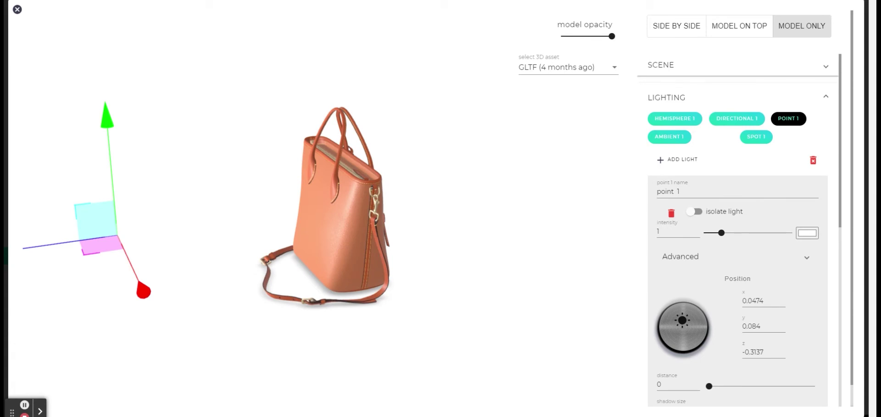
pyautogui.moveTo(682, 321); pyautogui.dragTo(685, 335)
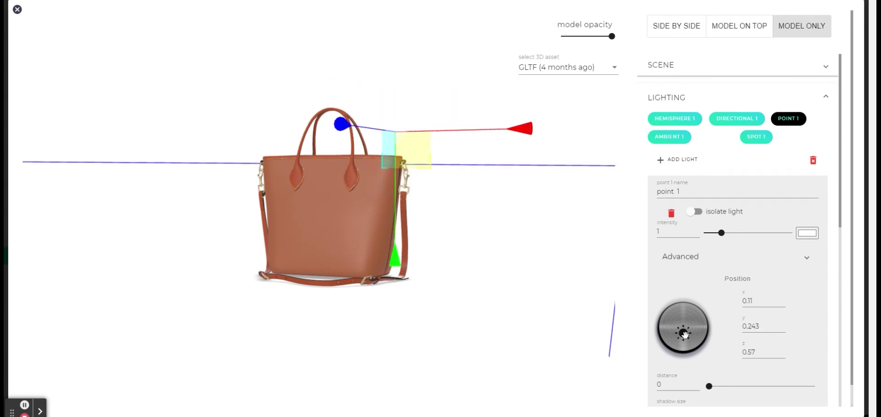
pyautogui.scroll(-2, 684, 335)
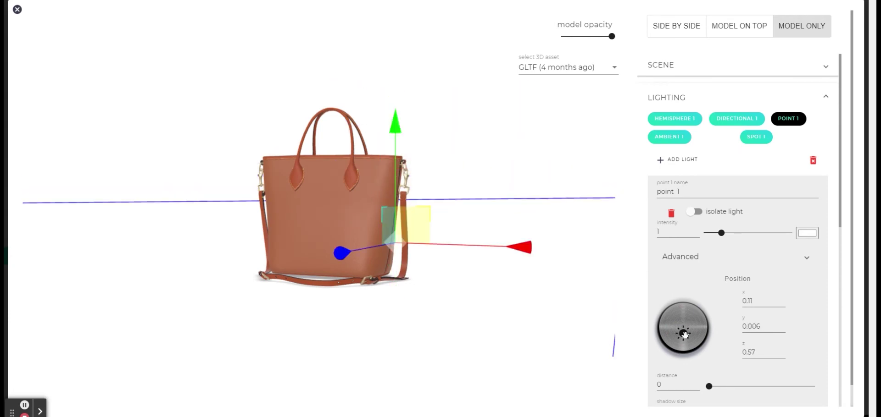
pyautogui.scroll(3, 684, 335)
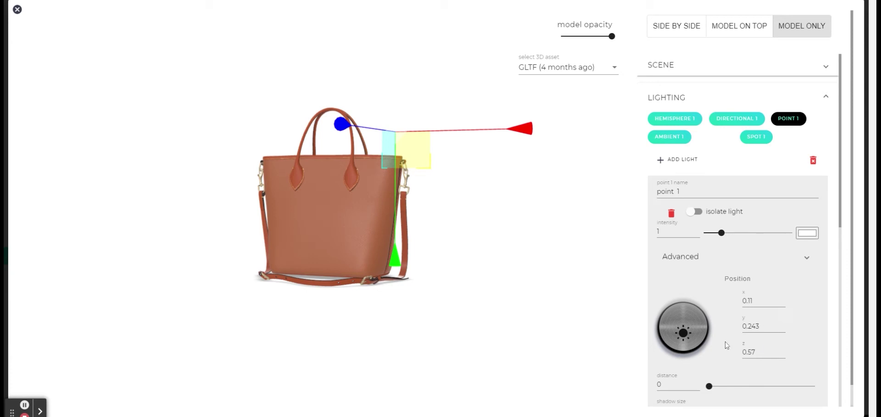
pyautogui.scroll(-1, 780, 326)
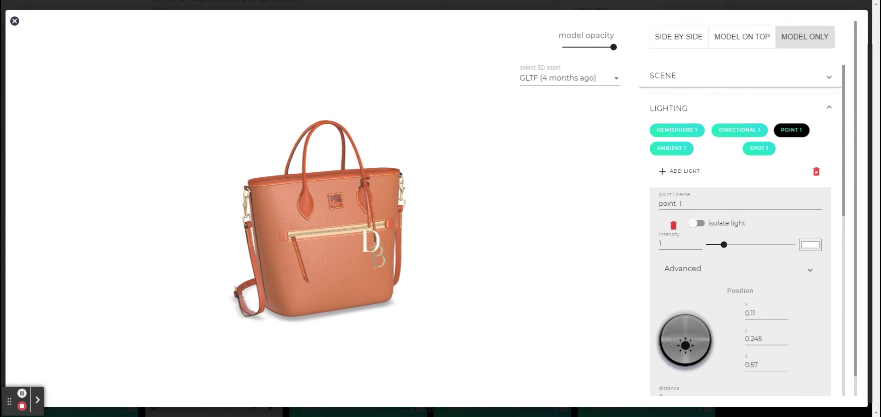
# Step: Rename the point light as Key light
pyautogui.tripleClick(670, 204)
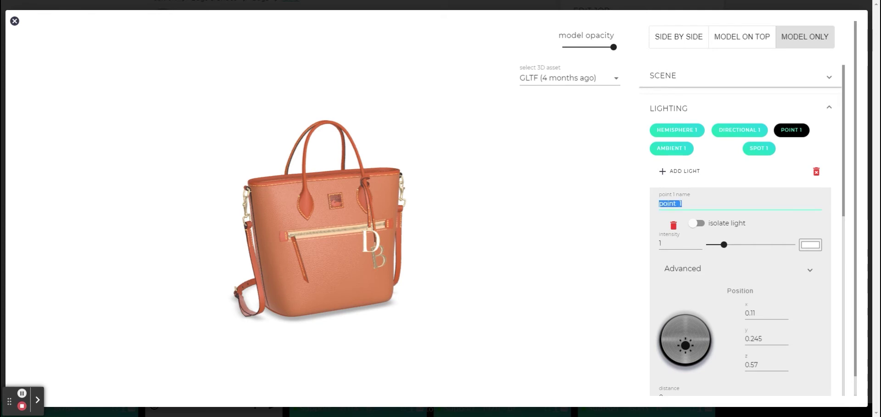
pyautogui.write('Key light')
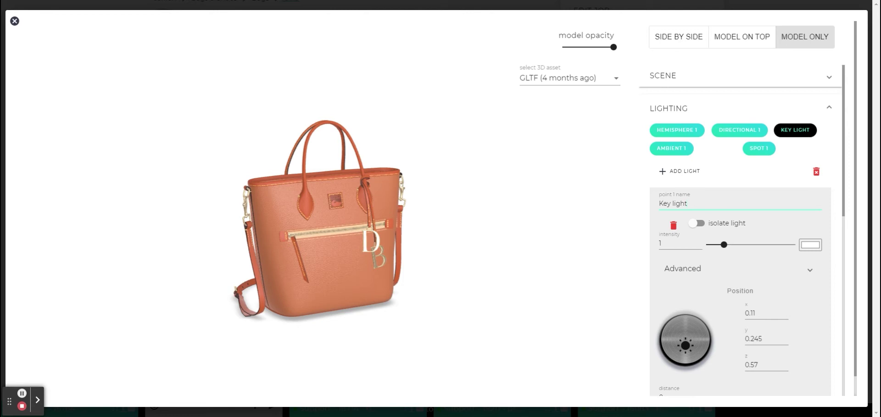
# Step: Test the Key light at intensity 3.69, set it to 0.97, and isolate the light
pyautogui.moveTo(723, 245); pyautogui.dragTo(772, 233)
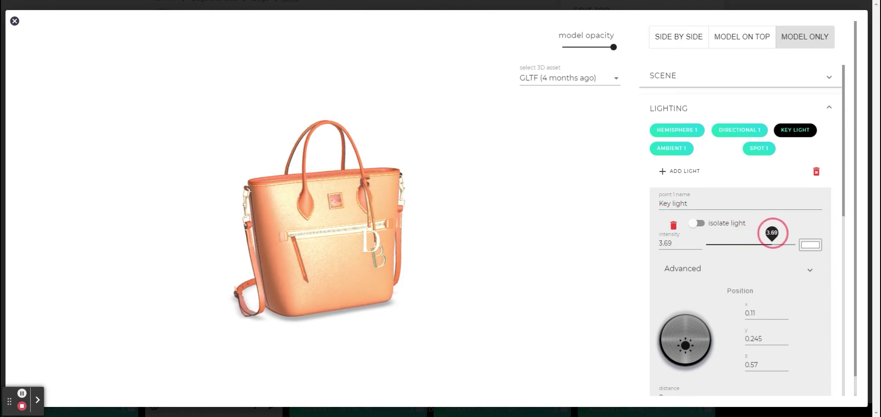
pyautogui.moveTo(772, 233); pyautogui.dragTo(723, 233)
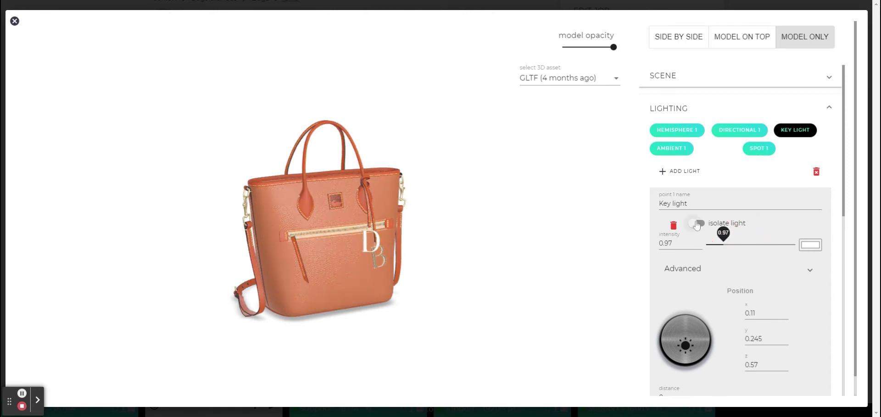
pyautogui.click(697, 224)
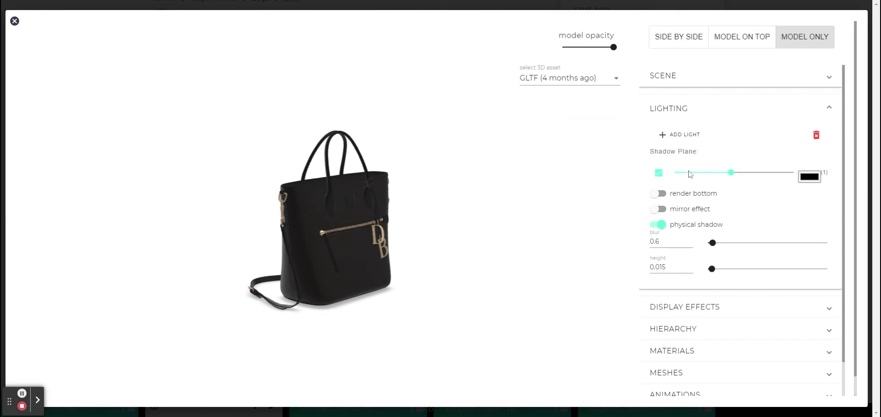
# Step: Try an ambient light on the black handbag, followed by a hemisphere light with adjusted intensity
pyautogui.click(675, 136)
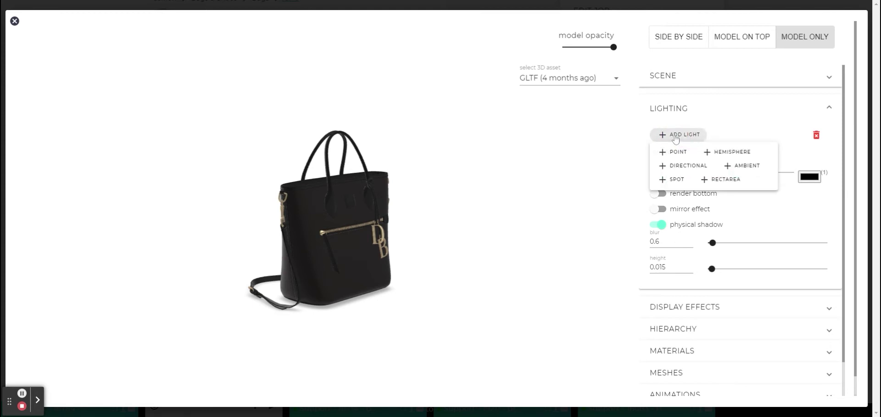
pyautogui.click(736, 166)
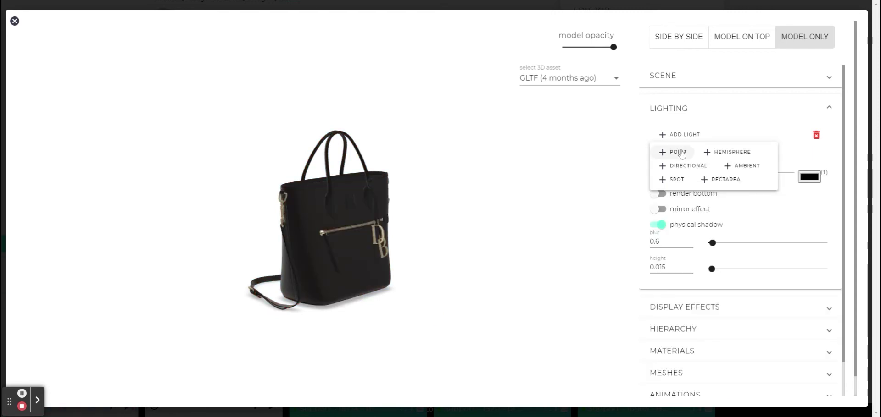
pyautogui.click(727, 154)
pyautogui.moveTo(722, 226); pyautogui.dragTo(757, 232)
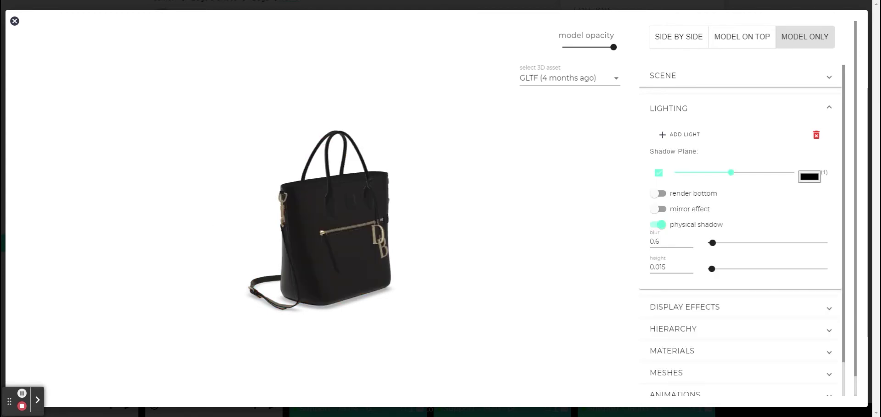
# Step: Add a point light to the handbag scene, try a distance of 0.1, and set its distance to 0.2
pyautogui.click(683, 135)
pyautogui.click(678, 153)
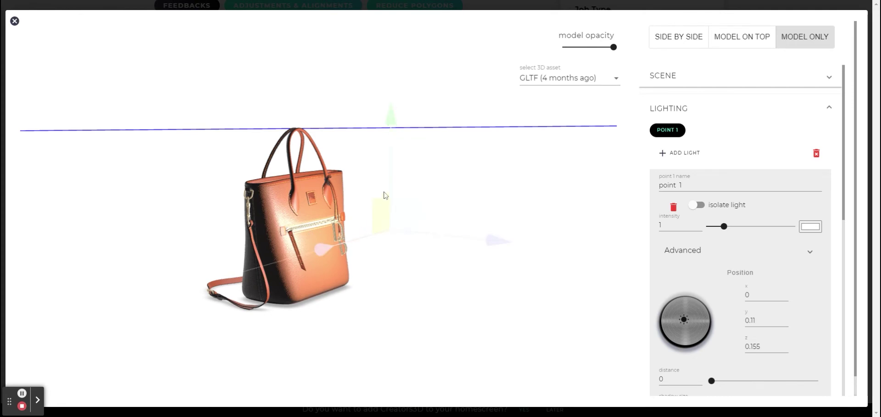
pyautogui.scroll(-2, 685, 286)
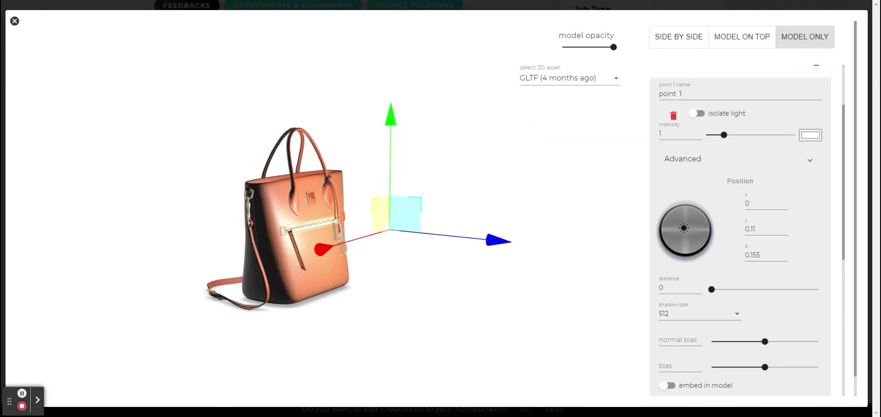
pyautogui.click(711, 289)
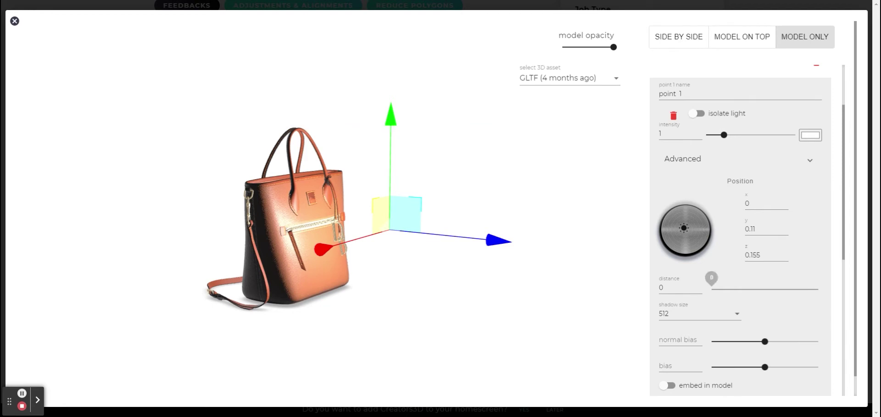
pyautogui.click(715, 289)
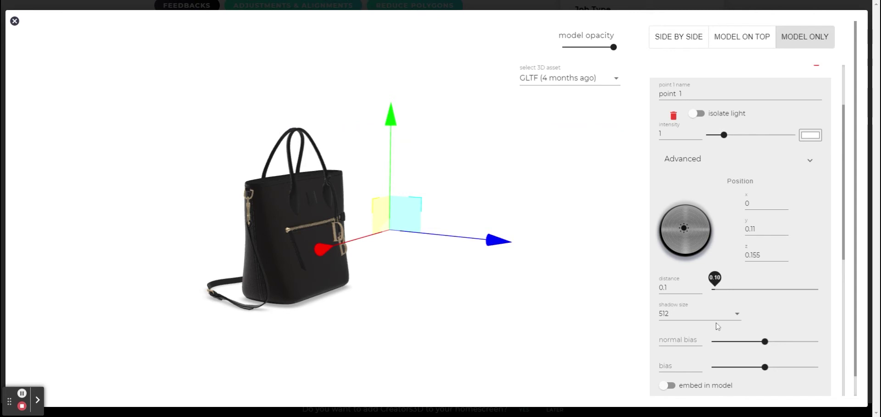
pyautogui.click(715, 278)
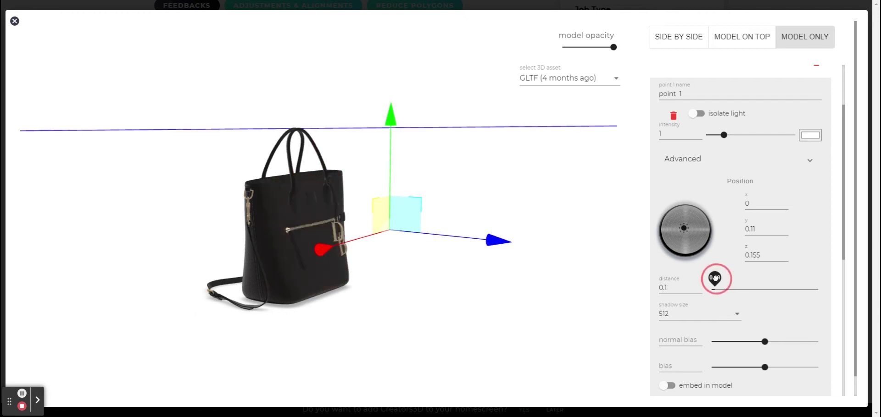
pyautogui.moveTo(714, 278); pyautogui.dragTo(718, 279)
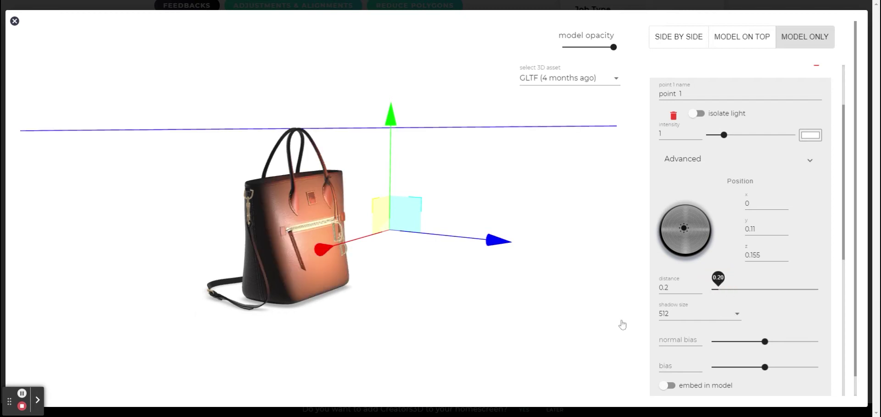
# Step: Try the point light's follow camera option by orbiting the handbag, and turn the option off again
pyautogui.scroll(-2, 729, 257)
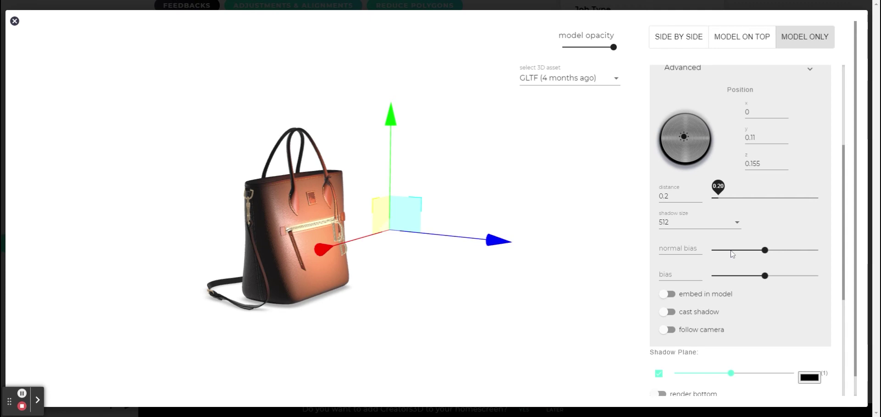
pyautogui.click(668, 331)
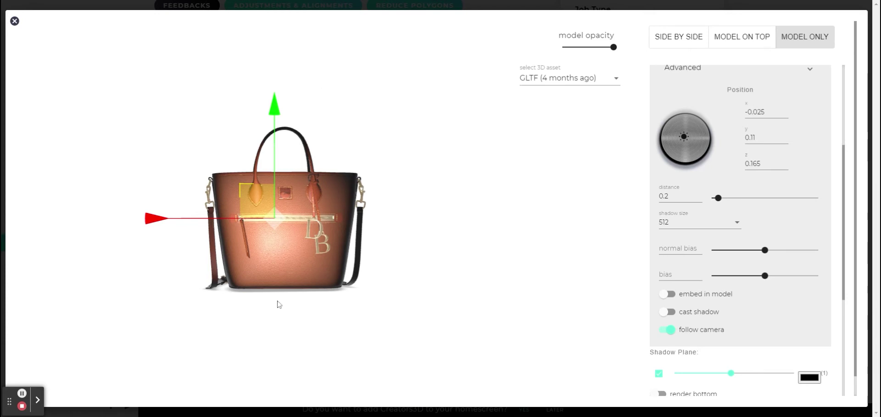
pyautogui.moveTo(277, 302); pyautogui.dragTo(669, 332)
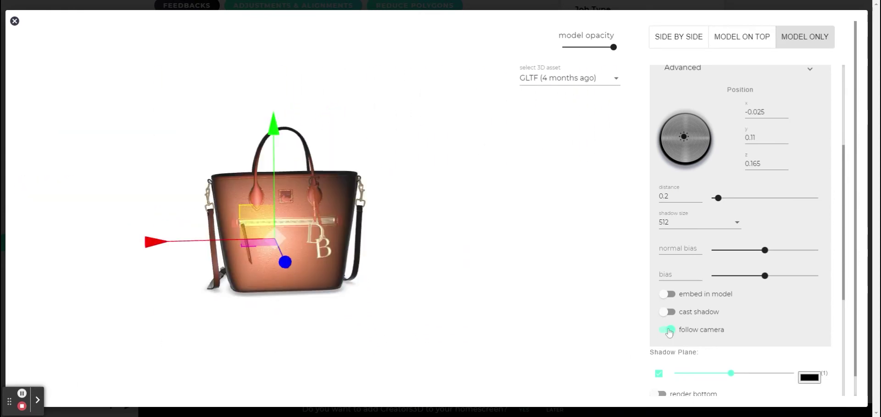
pyautogui.click(668, 331)
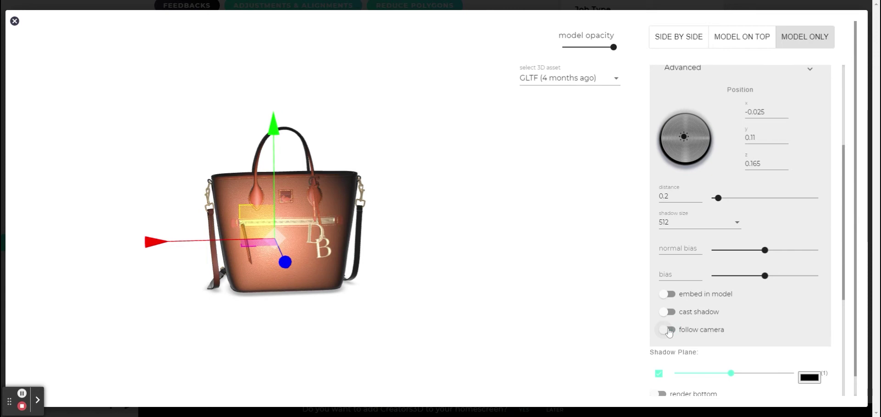
pyautogui.moveTo(321, 334); pyautogui.dragTo(370, 309)
# Step: Add a directional light and swing it in front of the handbag to about x 0.14, y 0.17, z 0.41
pyautogui.click(676, 136)
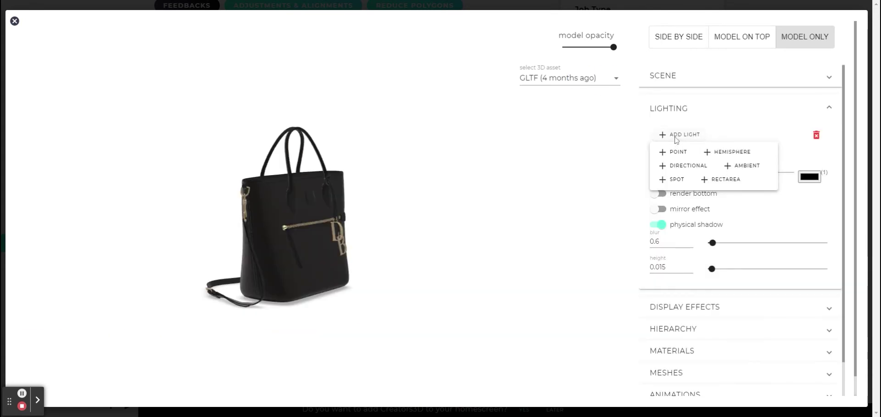
pyautogui.click(692, 166)
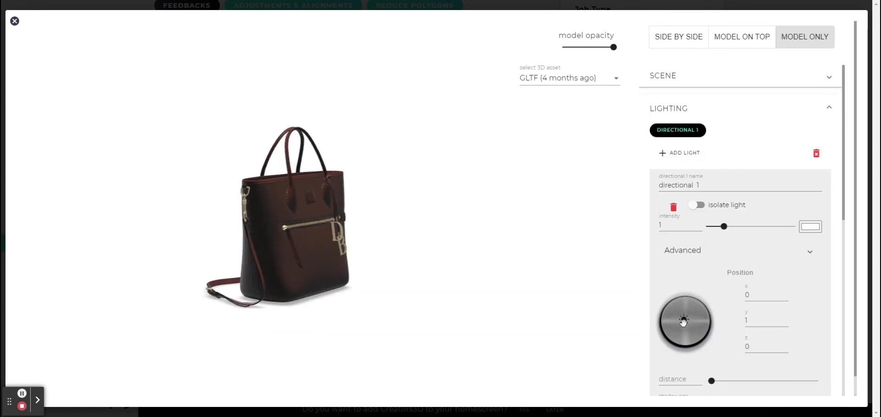
pyautogui.moveTo(683, 320); pyautogui.dragTo(686, 325)
pyautogui.moveTo(596, 321); pyautogui.dragTo(505, 305)
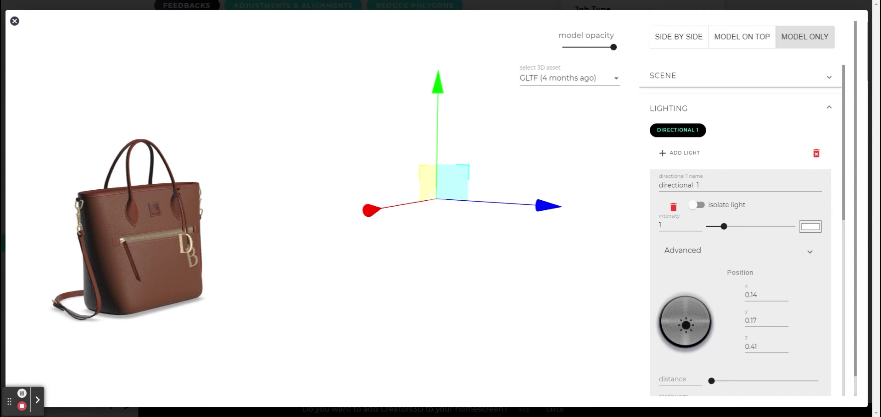
# Step: Set the directional light's distance to 0.4 and toggle its follow camera option while orbiting the handbag
pyautogui.scroll(-2, 818, 275)
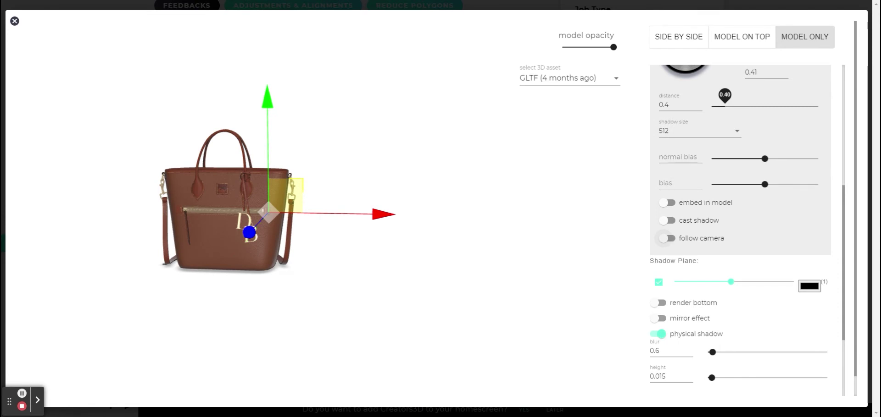
pyautogui.click(664, 238)
pyautogui.moveTo(310, 262); pyautogui.dragTo(281, 304)
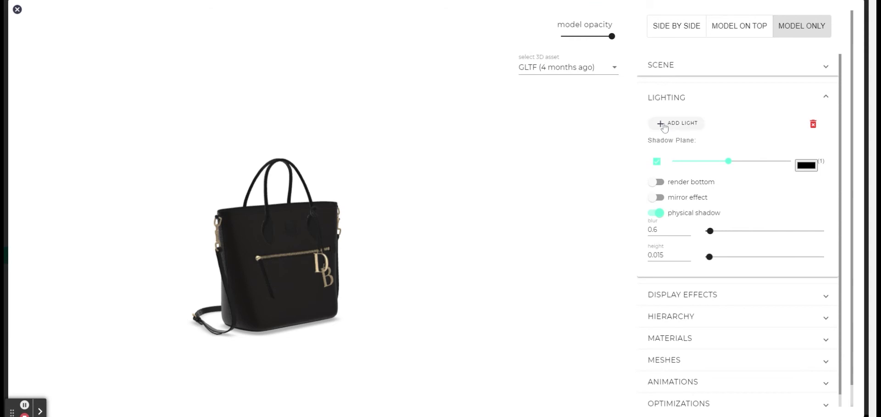
# Step: Add a spot light above the handbag and narrow its cone angle to 0.64
pyautogui.click(664, 126)
pyautogui.click(672, 169)
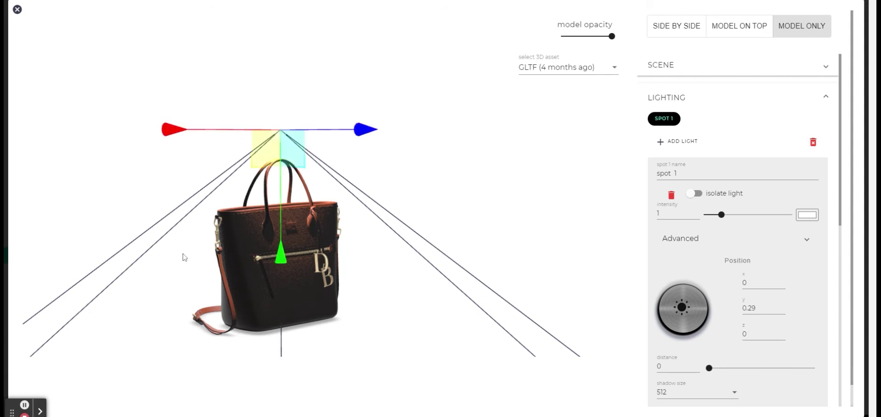
pyautogui.scroll(-3, 729, 257)
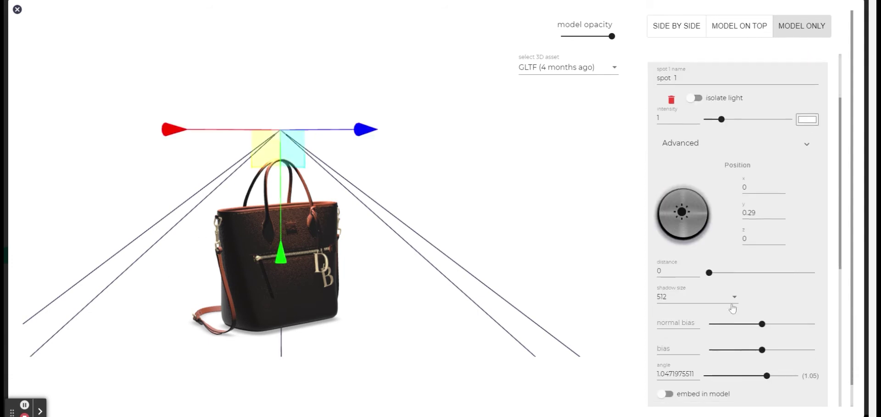
pyautogui.scroll(-1, 732, 309)
pyautogui.moveTo(766, 336); pyautogui.dragTo(741, 336)
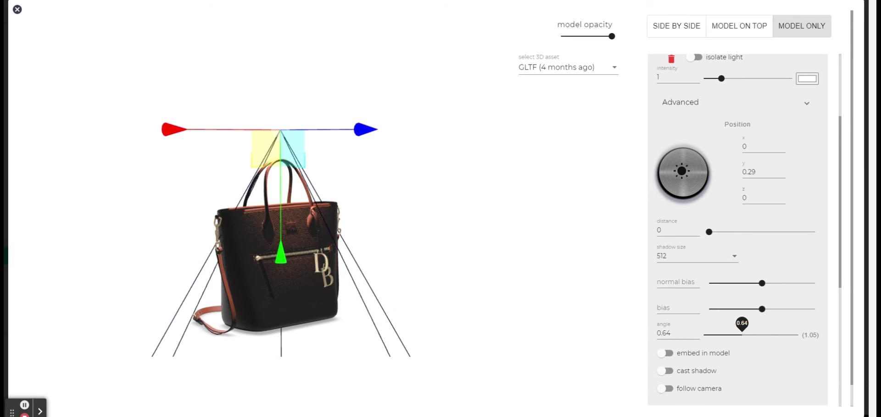
# Step: Set the spot light's distance to 0.35 and toggle its follow camera option
pyautogui.click(711, 233)
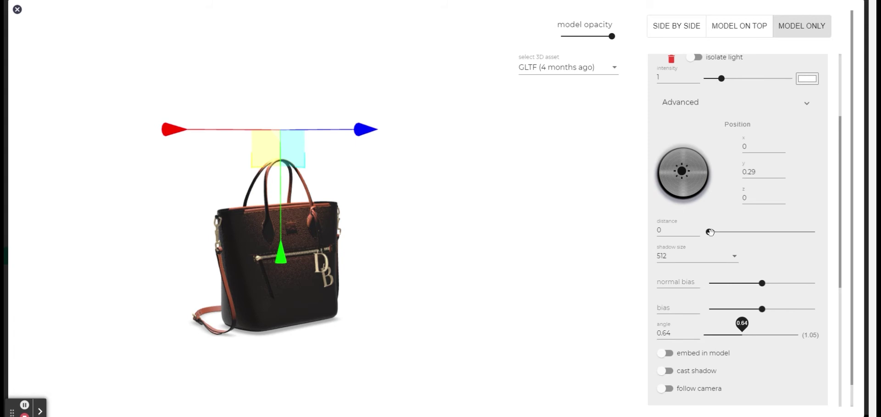
pyautogui.moveTo(710, 232); pyautogui.dragTo(720, 233)
pyautogui.scroll(-1, 768, 336)
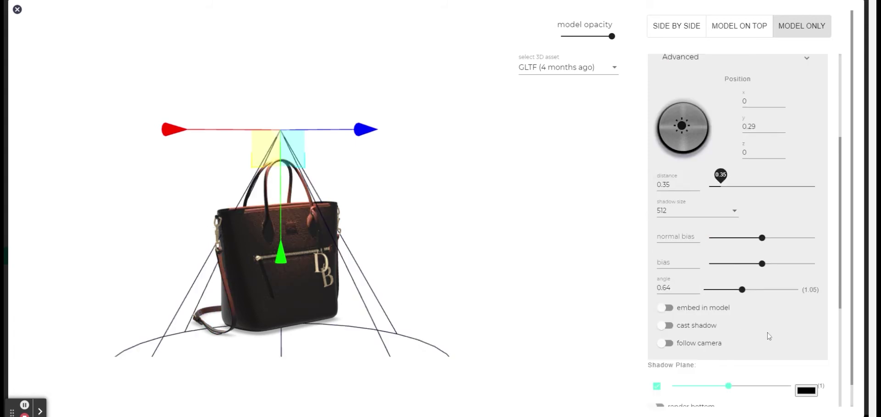
pyautogui.click(670, 346)
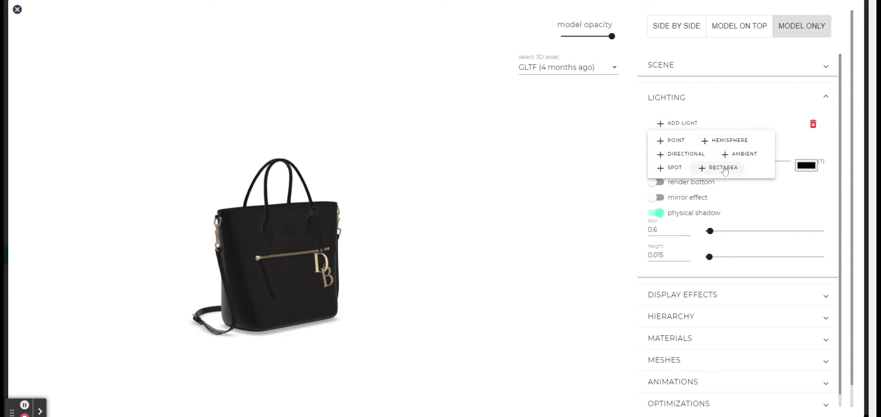
# Step: Add a rectarea light to the handbag scene and set its width and height to 0.2 each
pyautogui.click(724, 168)
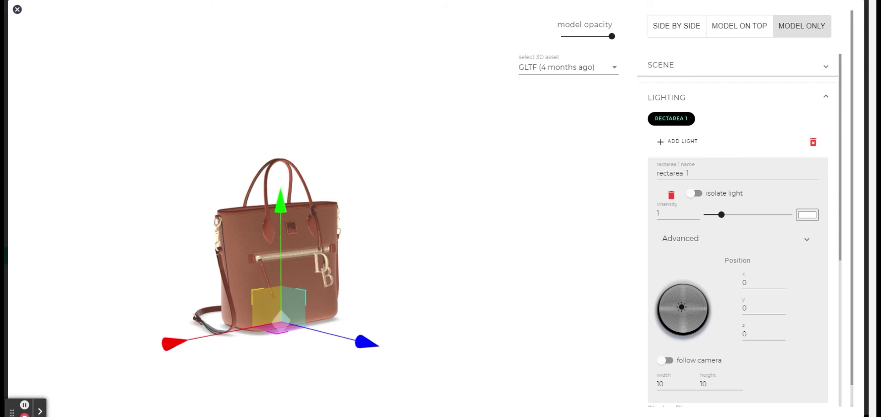
pyautogui.scroll(-2, 829, 269)
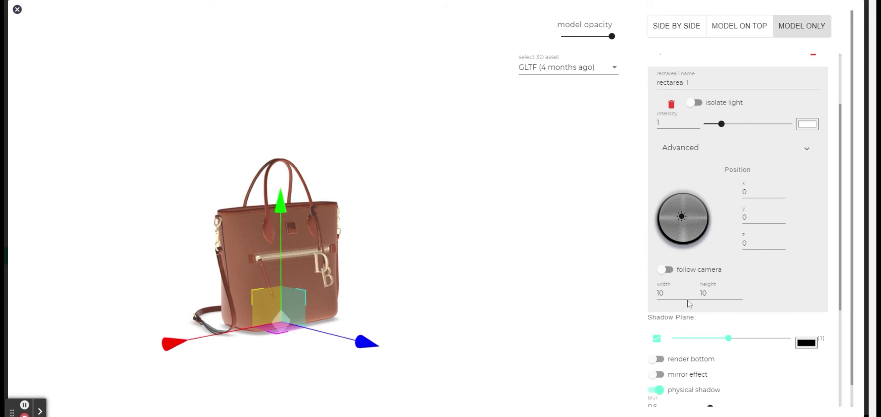
pyautogui.moveTo(670, 293); pyautogui.dragTo(612, 293)
pyautogui.write('0.2')
pyautogui.press('Tab')
pyautogui.write('0.2')
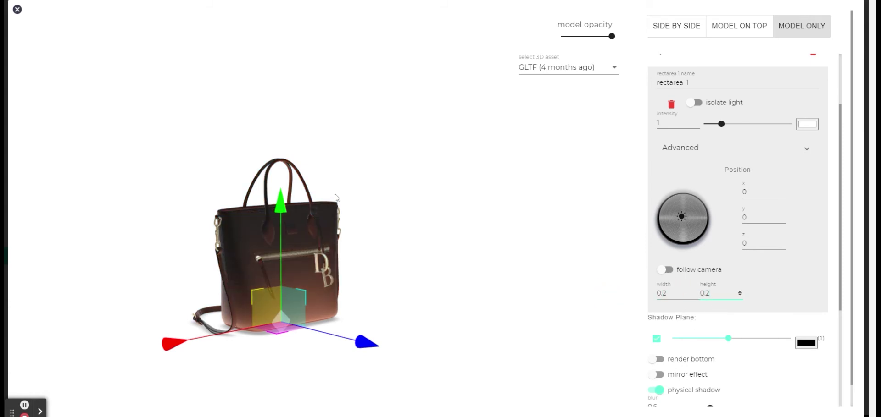
# Step: Move the rectarea light in front of the handbag to about y 0.05, z 0.11, and shift it behind the bag to z -0.145
pyautogui.moveTo(366, 339); pyautogui.dragTo(407, 354)
pyautogui.moveTo(322, 214); pyautogui.dragTo(424, 317)
pyautogui.moveTo(83, 135); pyautogui.dragTo(121, 142)
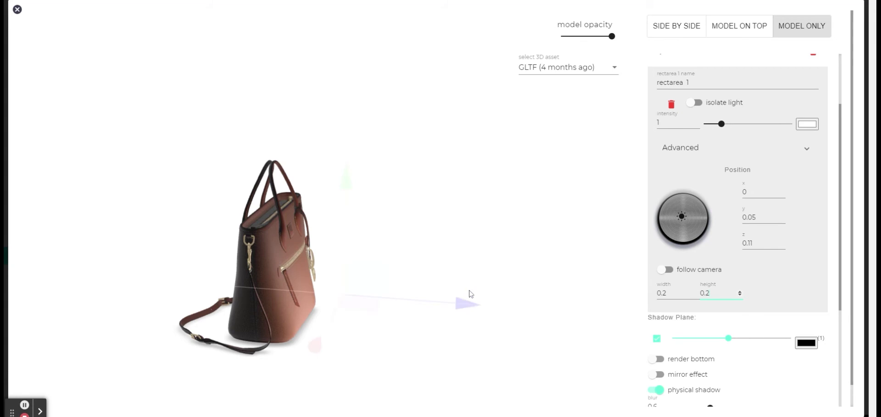
pyautogui.moveTo(469, 307); pyautogui.dragTo(296, 278)
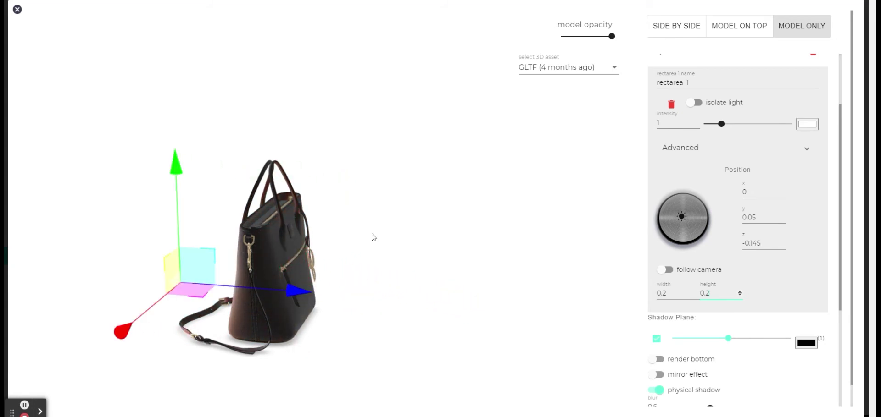
pyautogui.moveTo(372, 236); pyautogui.dragTo(412, 236)
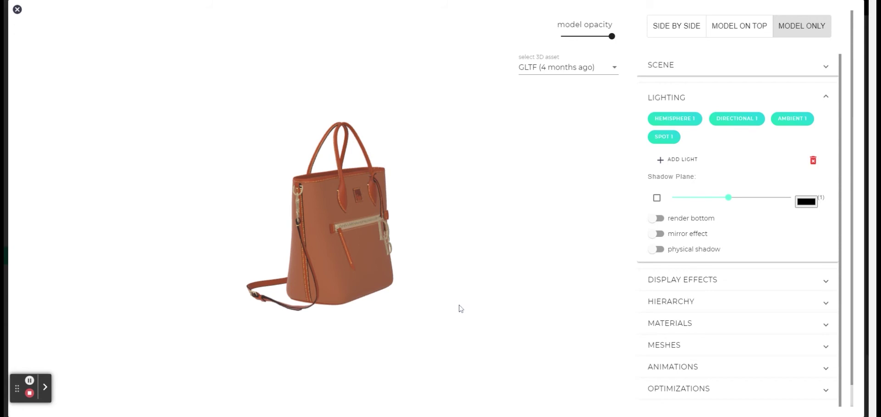
# Step: Enable the shadow plane and make the spot light cast a shadow from y 0.625 with a cone angle of 0.56
pyautogui.click(657, 199)
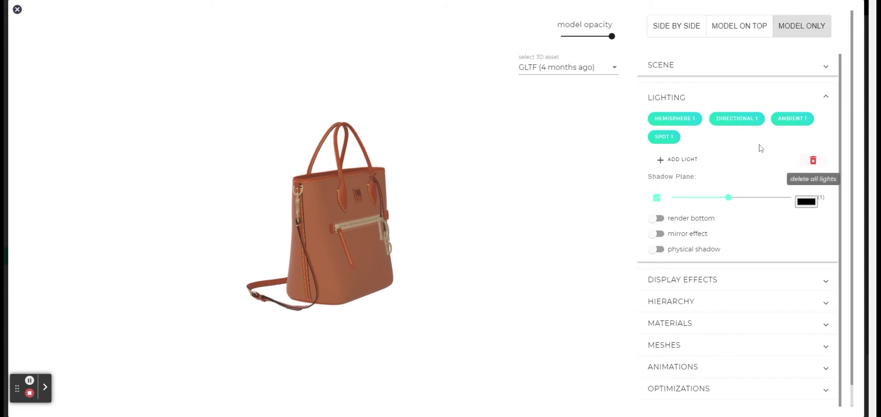
pyautogui.click(663, 137)
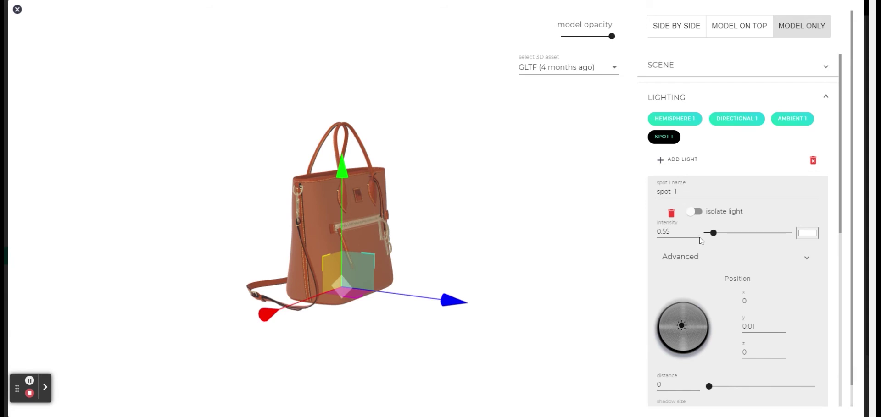
pyautogui.scroll(-4, 748, 250)
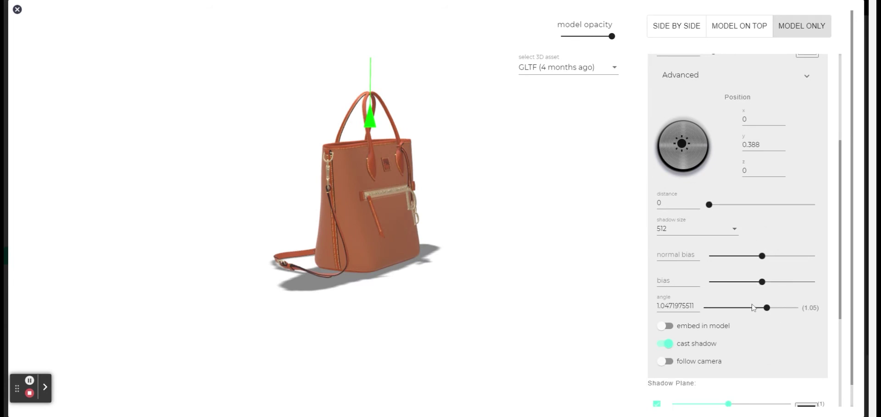
pyautogui.click(738, 307)
pyautogui.scroll(3, 683, 149)
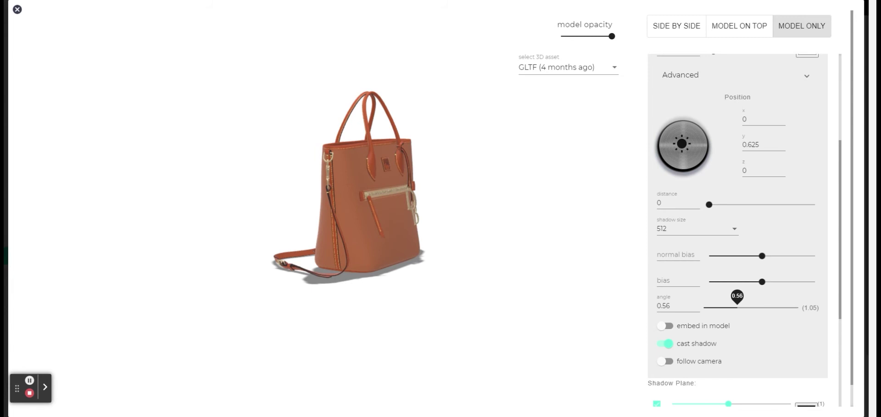
# Step: Turn off the spot light's cast shadow, enable the physical shadow instead, and set its height to 0.21
pyautogui.click(666, 343)
pyautogui.scroll(-4, 663, 321)
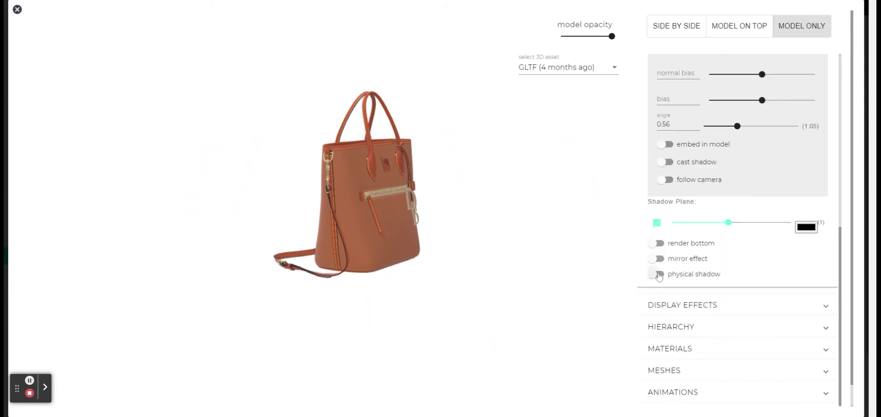
pyautogui.click(658, 275)
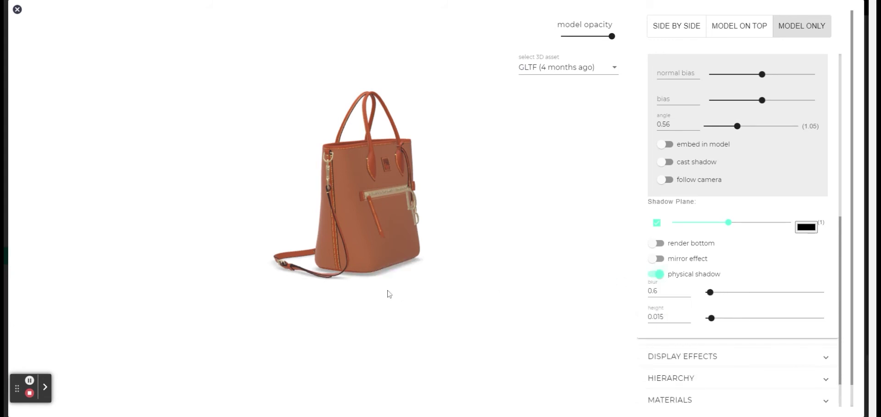
pyautogui.moveTo(388, 294); pyautogui.dragTo(393, 317)
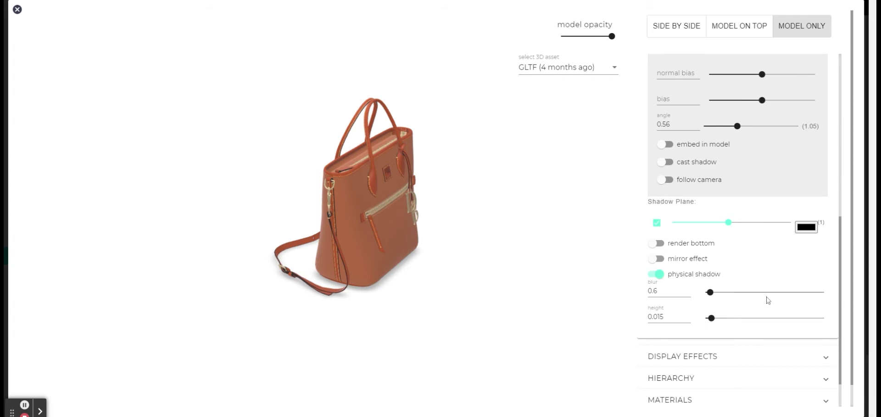
pyautogui.moveTo(711, 318); pyautogui.dragTo(788, 308)
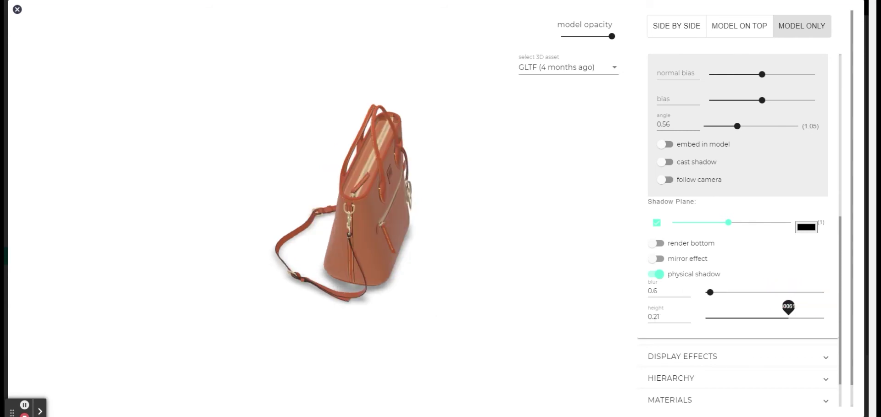
# Step: Raise the handbag's shadow plane opacity, reduce the physical shadow blur to about 0.1, and lower the shadow height
pyautogui.moveTo(728, 223)
pyautogui.mouseDown()
pyautogui.moveTo(749, 225)
pyautogui.moveTo(738, 224)
pyautogui.mouseUp()
pyautogui.moveTo(710, 292); pyautogui.dragTo(707, 293)
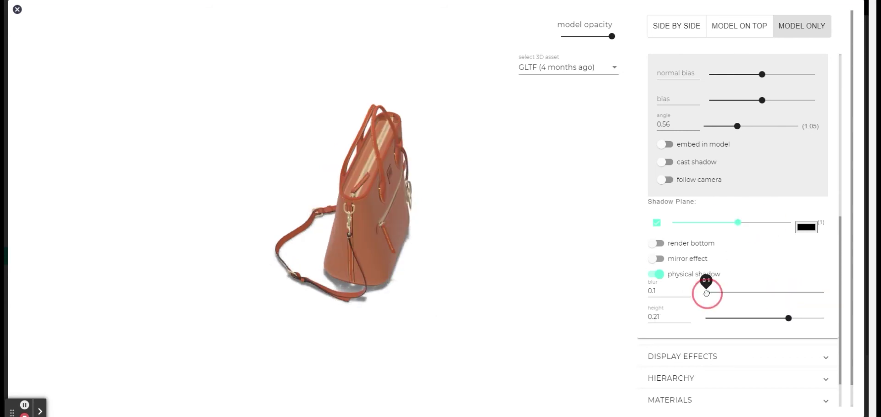
pyautogui.moveTo(766, 320); pyautogui.dragTo(740, 317)
pyautogui.moveTo(706, 292); pyautogui.dragTo(708, 292)
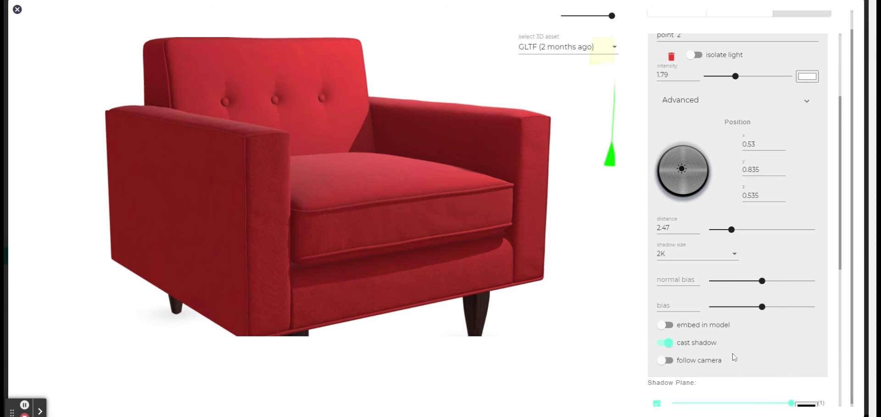
# Step: Turn the cast shadow of the armchair's point 2 light off and back on to compare the shading
pyautogui.click(666, 344)
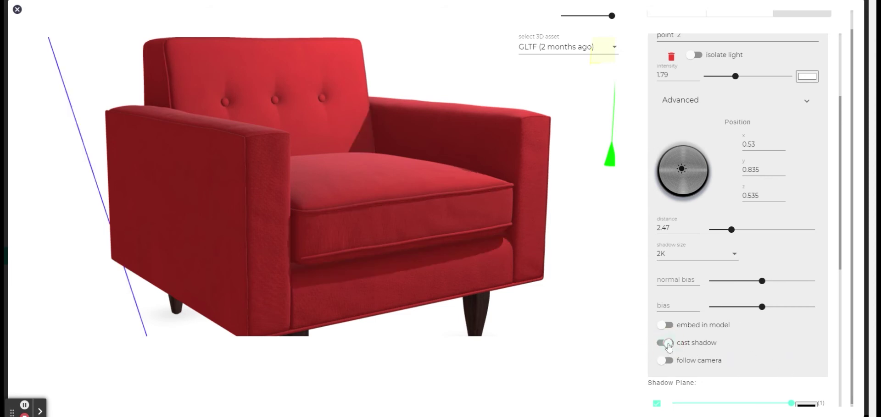
pyautogui.click(666, 344)
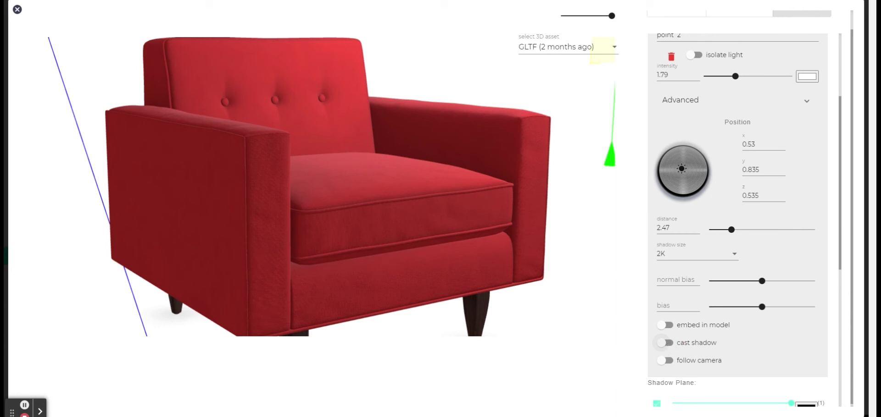
pyautogui.click(666, 344)
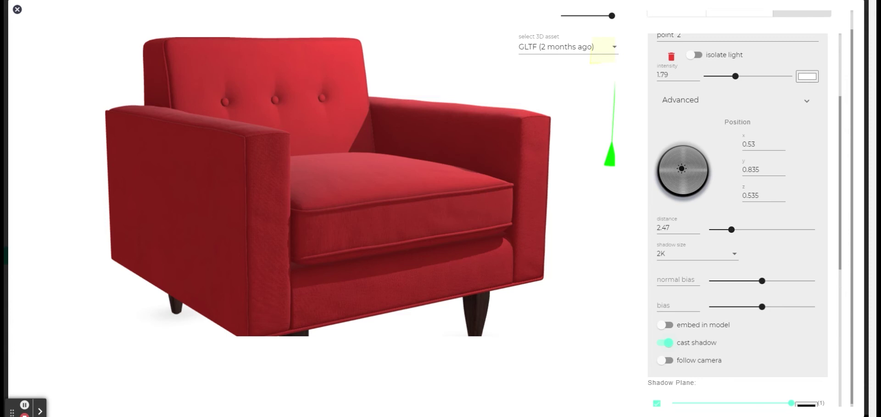
# Step: Inspect the shadow options of the armchair's Node1 mesh and open the shadow commands for all meshes
pyautogui.scroll(-7, 694, 289)
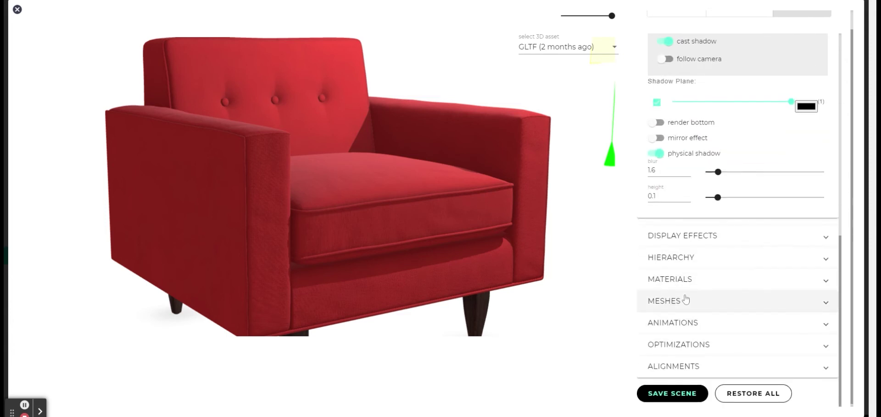
pyautogui.click(685, 300)
pyautogui.click(711, 226)
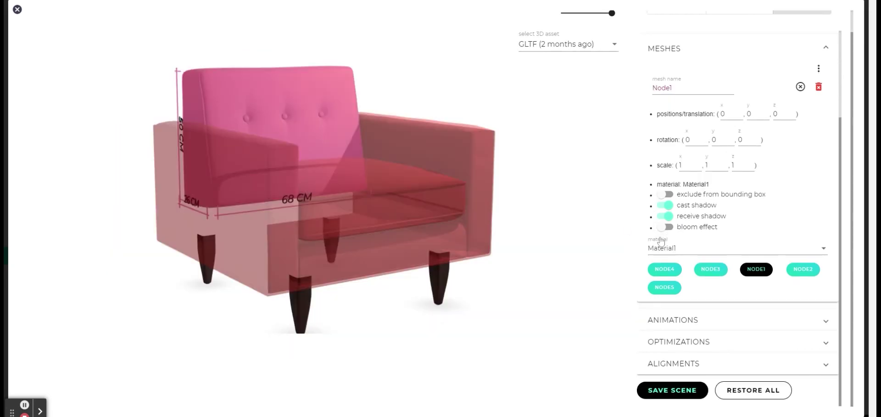
pyautogui.scroll(3, 745, 191)
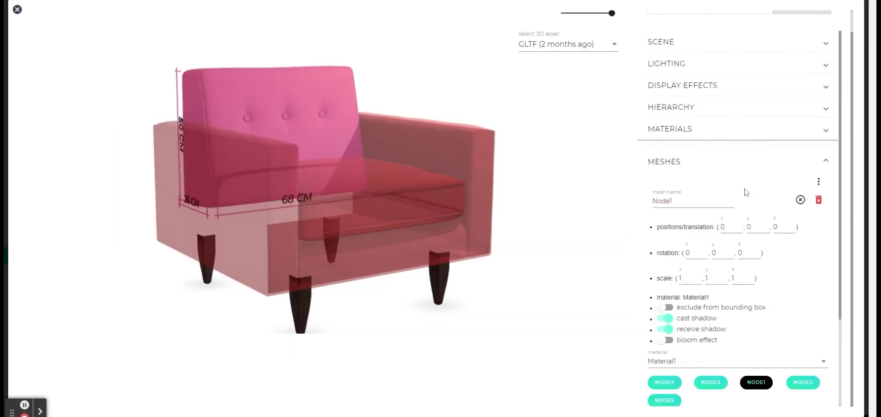
pyautogui.click(818, 182)
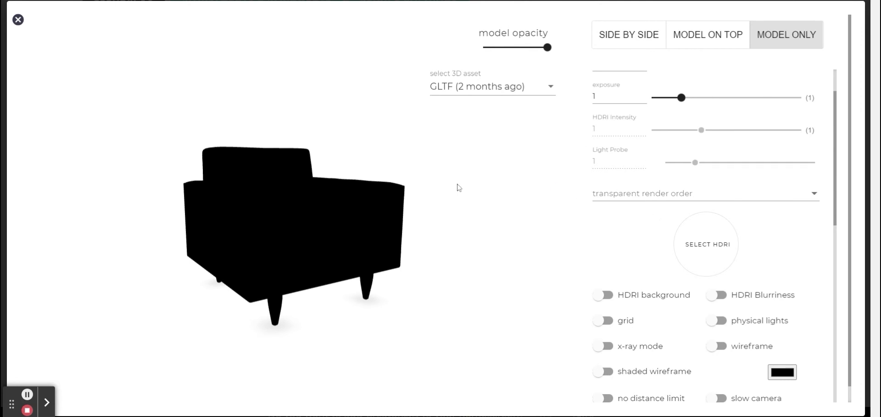
# Step: Apply the dark studio HDRI with white light panels to the unlit armchair scene
pyautogui.click(711, 243)
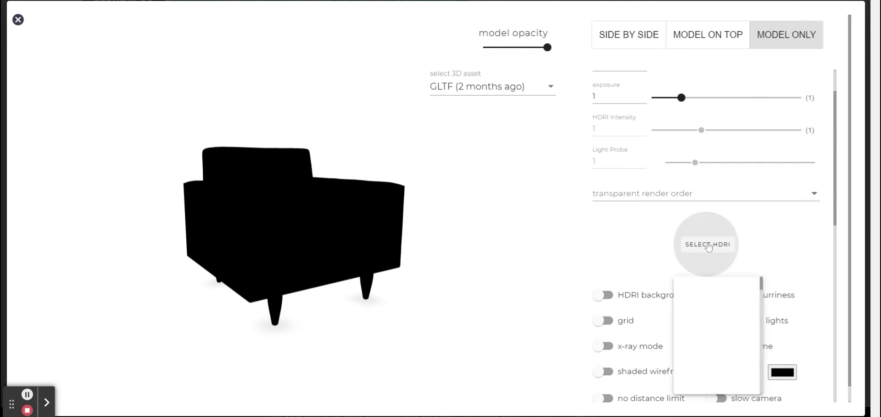
pyautogui.scroll(-1, 704, 328)
pyautogui.scroll(-3, 708, 339)
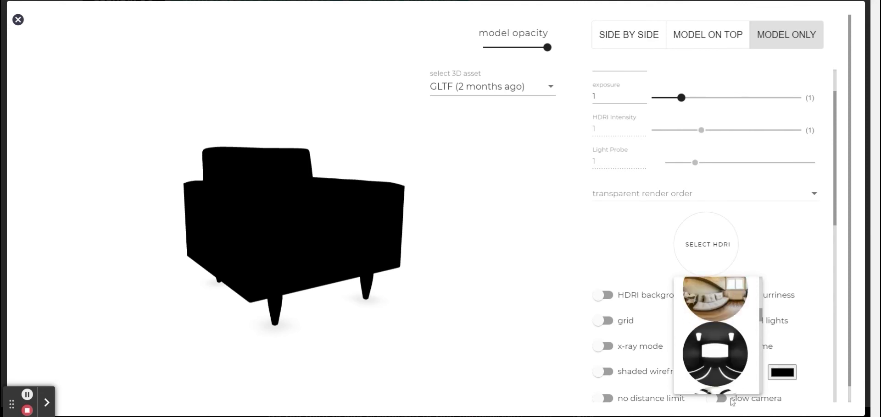
pyautogui.scroll(2, 719, 353)
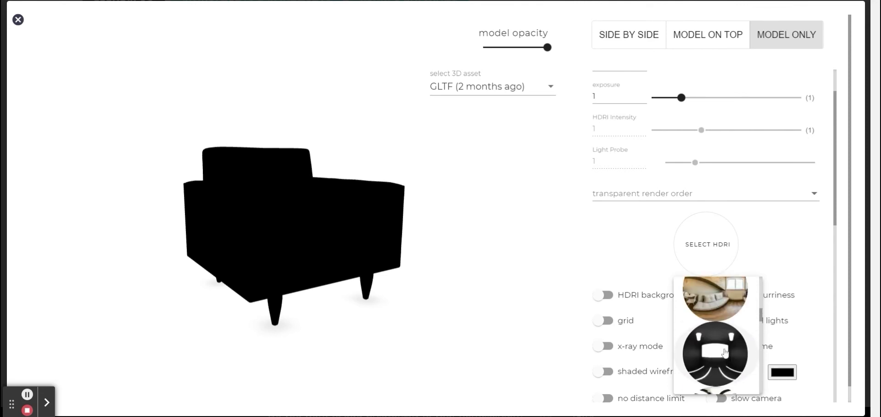
pyautogui.click(724, 353)
# Step: Set the scene's HDRI intensity to 0.91 and light probe to 0, with exposure at 1
pyautogui.scroll(1, 675, 156)
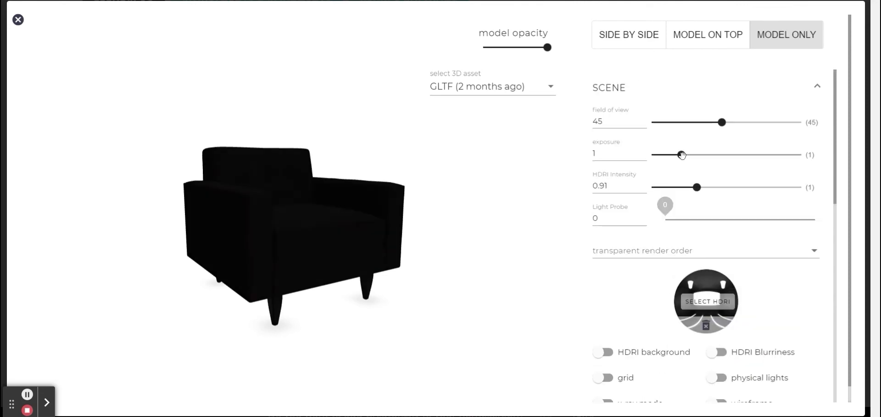
pyautogui.click(670, 150)
pyautogui.moveTo(670, 150); pyautogui.dragTo(683, 155)
pyautogui.moveTo(684, 189); pyautogui.dragTo(726, 209)
# Step: Add a directional light to the armchair scene
pyautogui.scroll(-5, 615, 179)
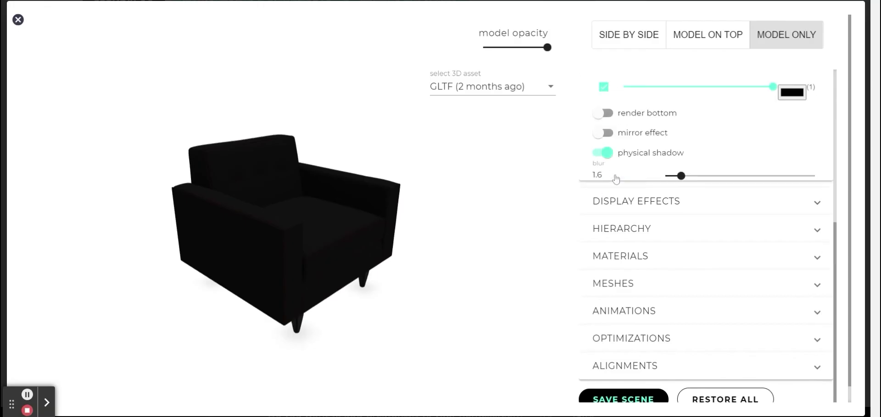
pyautogui.scroll(4, 592, 190)
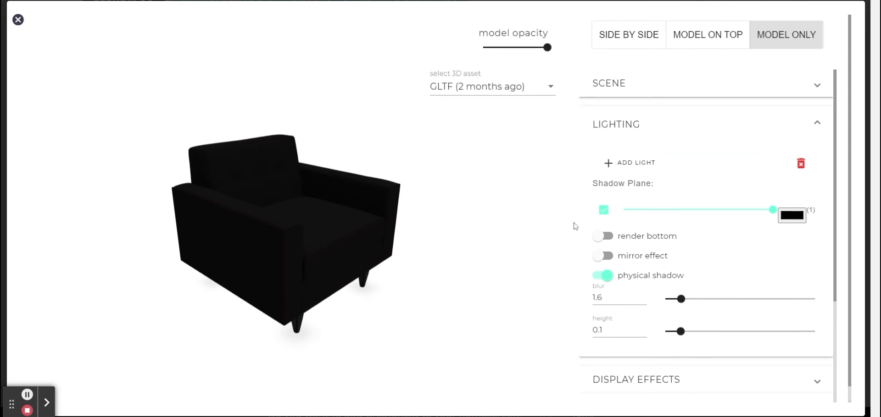
pyautogui.moveTo(392, 280); pyautogui.dragTo(401, 271)
pyautogui.click(629, 163)
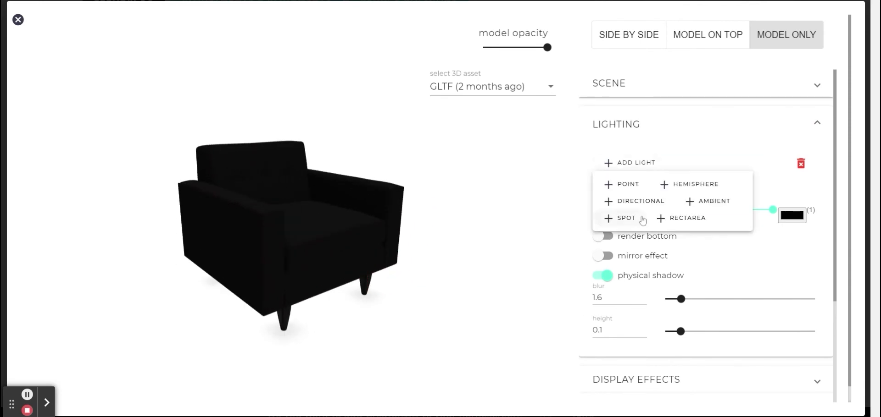
pyautogui.click(624, 207)
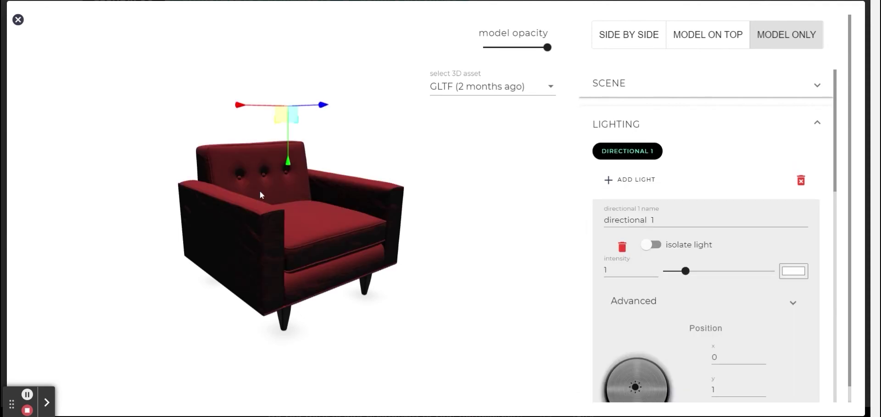
# Step: Move the directional light above and in front of the armchair to x 0.485, y 1.2922, z 0.895
pyautogui.moveTo(320, 104); pyautogui.dragTo(509, 232)
pyautogui.moveTo(463, 270); pyautogui.dragTo(418, 282)
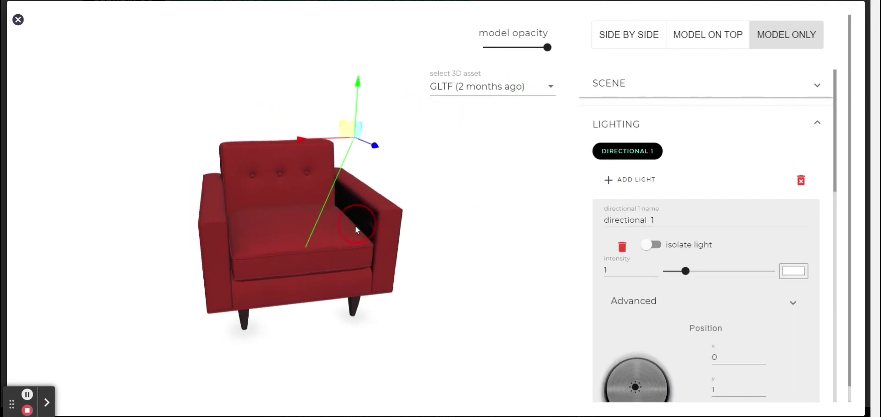
pyautogui.moveTo(276, 144); pyautogui.dragTo(409, 190)
pyautogui.scroll(-1, 634, 321)
pyautogui.scroll(3, 634, 334)
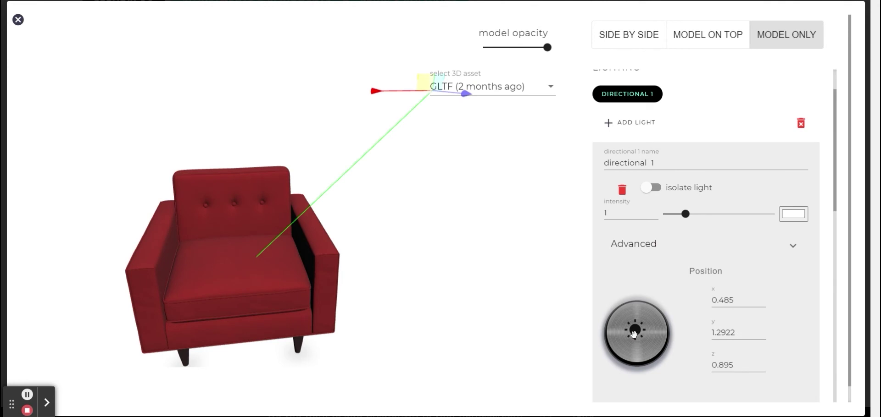
# Step: Shift the directional light sideways to x 0.64, with y at 1.29
pyautogui.moveTo(392, 272)
pyautogui.mouseDown()
pyautogui.moveTo(403, 269)
pyautogui.moveTo(397, 273)
pyautogui.mouseUp()
pyautogui.moveTo(442, 193); pyautogui.dragTo(447, 268, button='right')
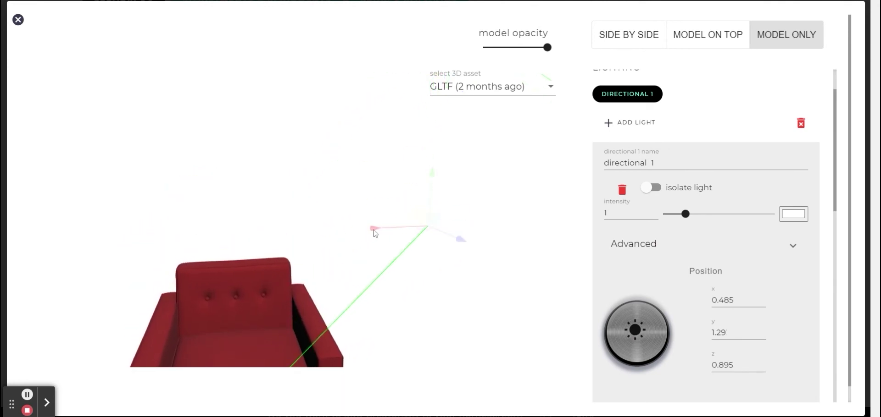
pyautogui.moveTo(375, 231); pyautogui.dragTo(406, 229)
pyautogui.moveTo(222, 281); pyautogui.dragTo(344, 177)
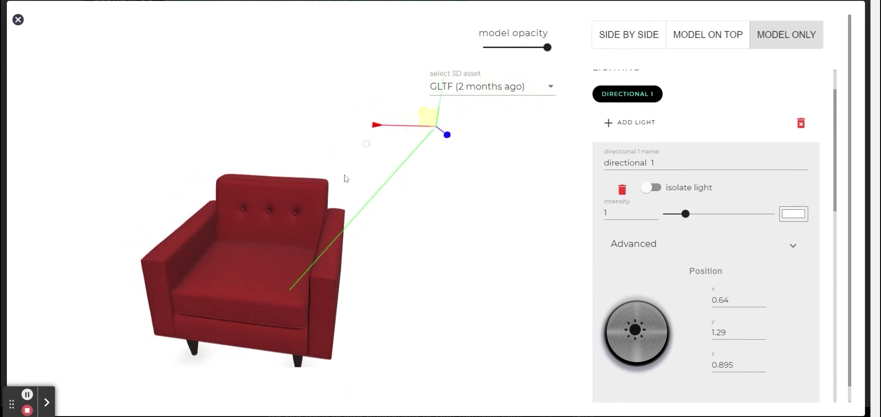
pyautogui.click(683, 214)
pyautogui.moveTo(410, 246); pyautogui.dragTo(459, 277)
# Step: Save the armchair scene with its new directional light
pyautogui.scroll(-3, 606, 270)
pyautogui.scroll(-10, 607, 270)
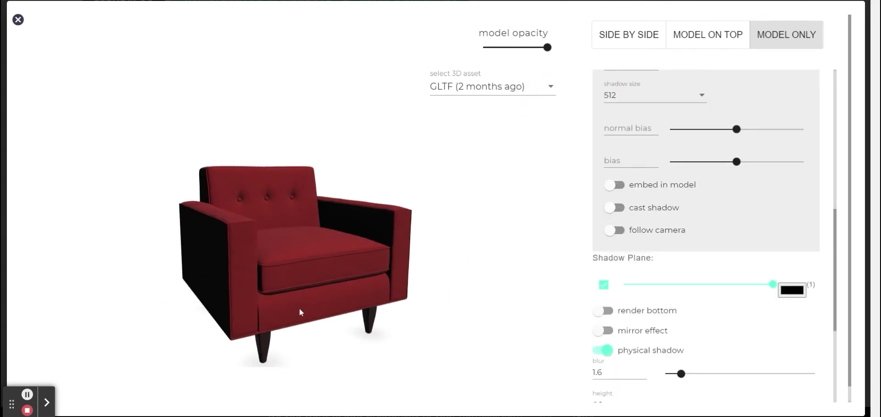
pyautogui.scroll(-1, 628, 260)
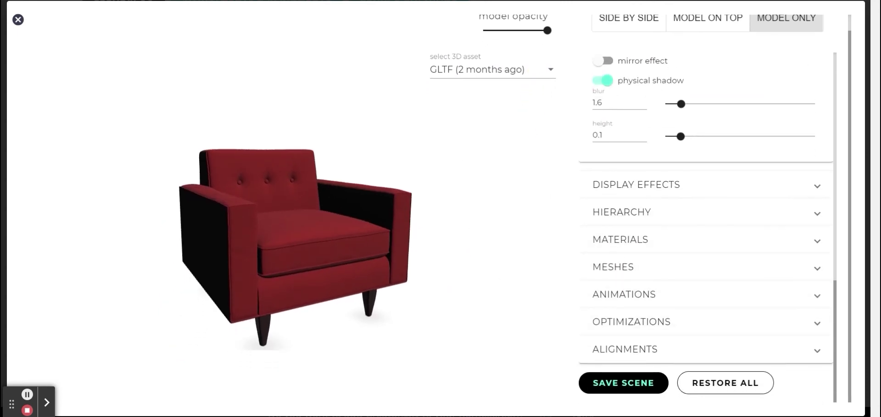
pyautogui.click(613, 388)
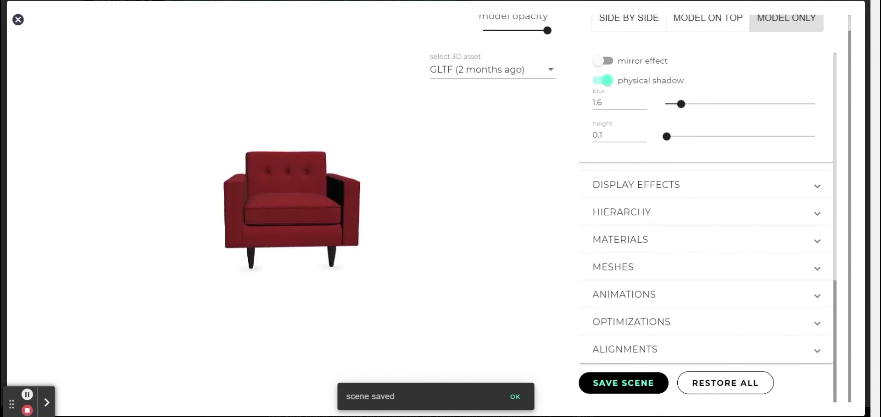
# Step: Set all of the armchair's meshes to receive and cast shadows, checking the settings on Node5
pyautogui.click(621, 272)
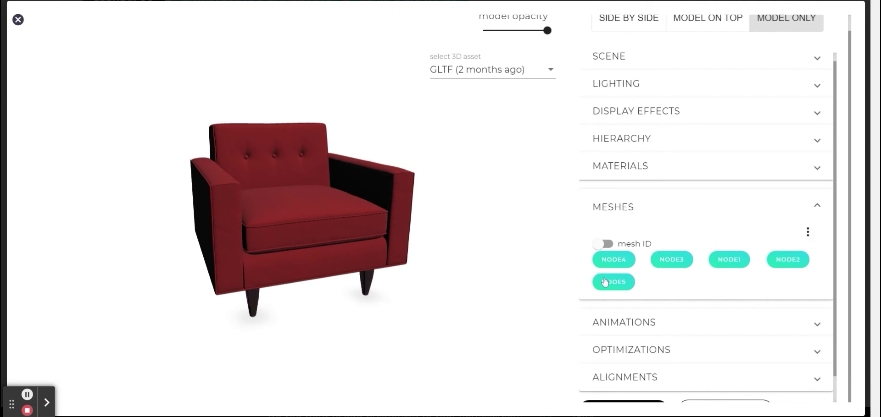
pyautogui.click(808, 232)
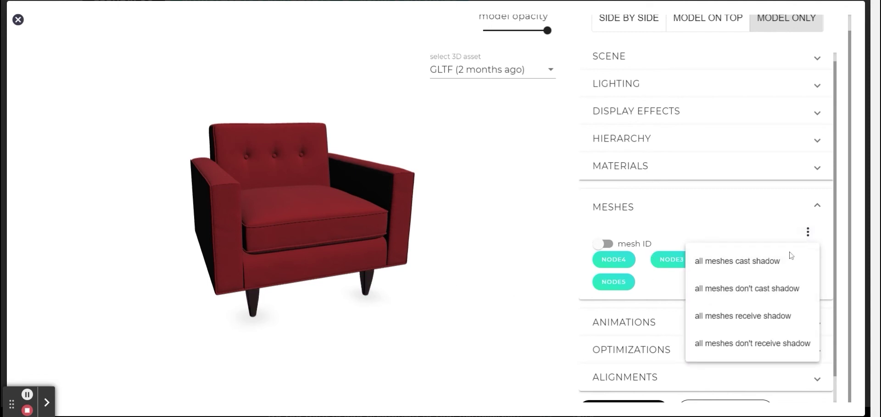
pyautogui.click(748, 322)
pyautogui.click(613, 282)
pyautogui.scroll(-1, 688, 252)
pyautogui.click(808, 175)
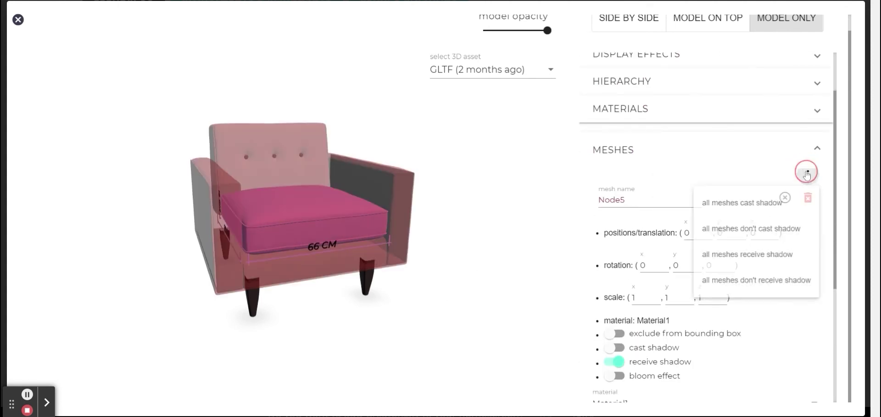
pyautogui.click(725, 214)
pyautogui.scroll(-5, 613, 291)
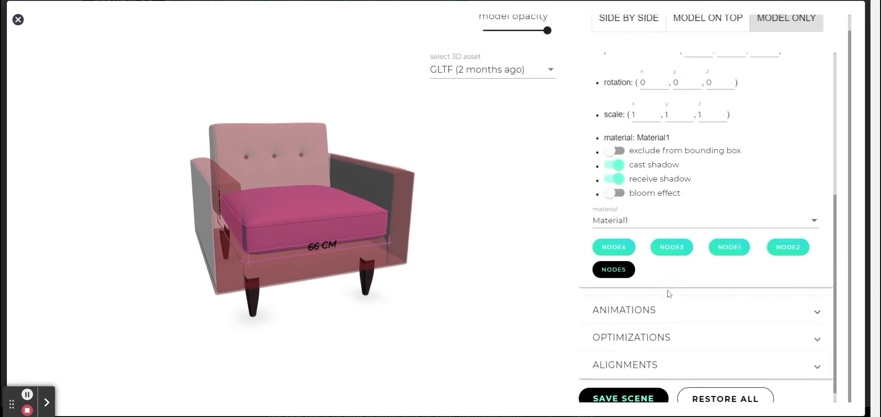
# Step: Save the scene with the updated mesh shadow settings and dismiss the notification
pyautogui.click(625, 391)
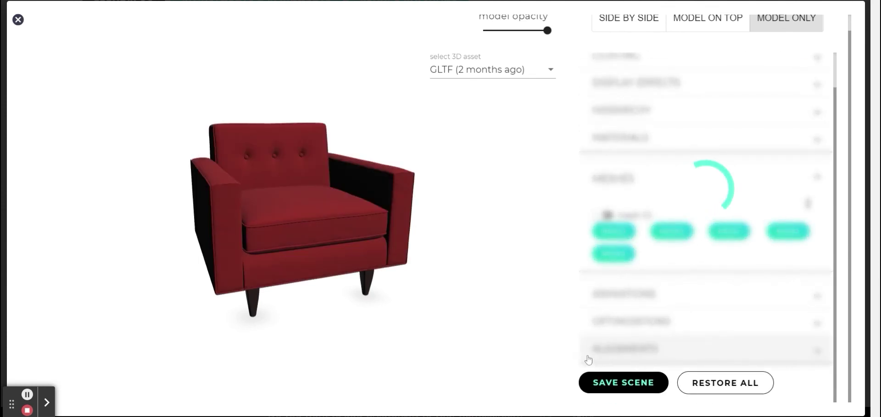
pyautogui.click(516, 398)
pyautogui.moveTo(394, 248); pyautogui.dragTo(418, 235)
# Step: Enable cast shadow on the directional light and view the armchair's self-shadowing
pyautogui.scroll(1, 582, 202)
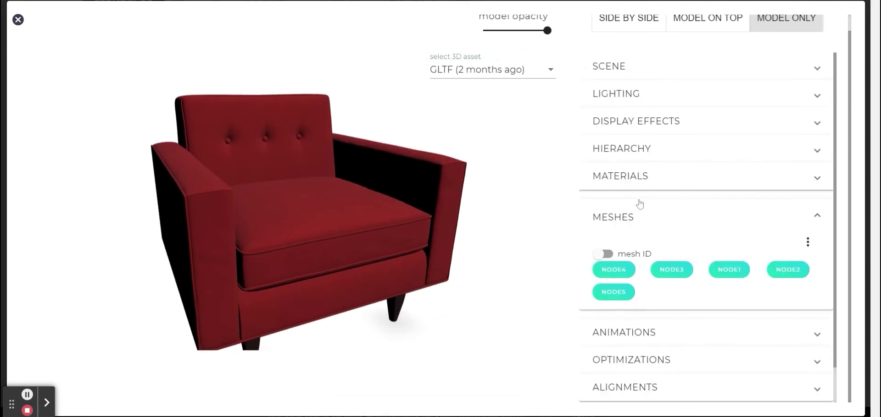
pyautogui.click(629, 94)
pyautogui.scroll(-5, 612, 234)
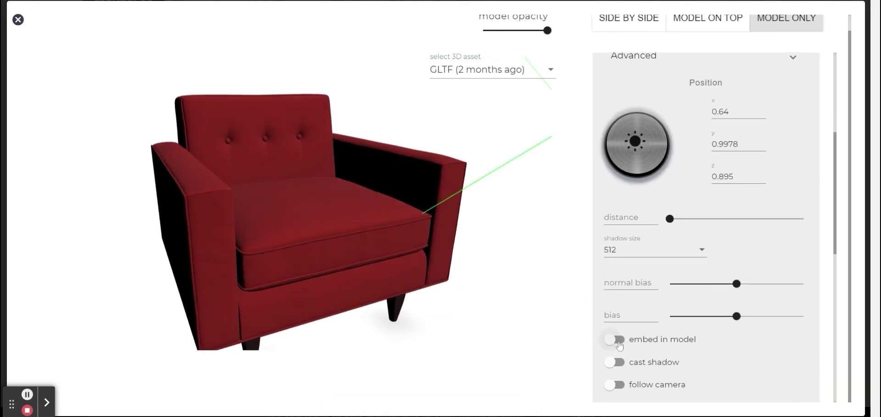
pyautogui.click(619, 365)
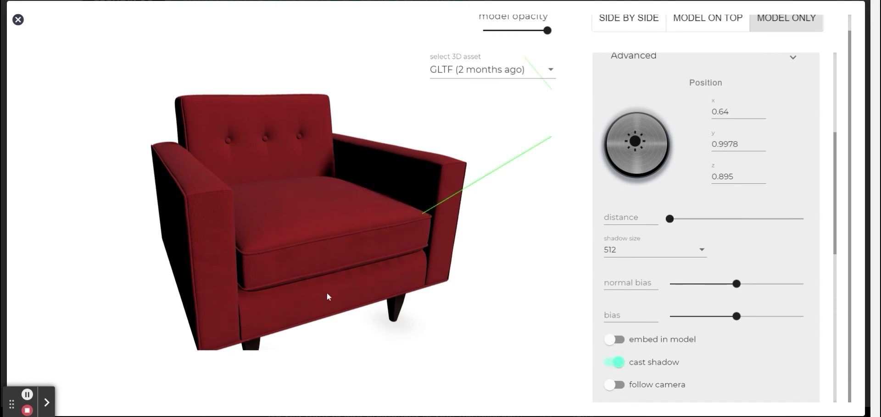
pyautogui.moveTo(329, 296); pyautogui.dragTo(357, 226)
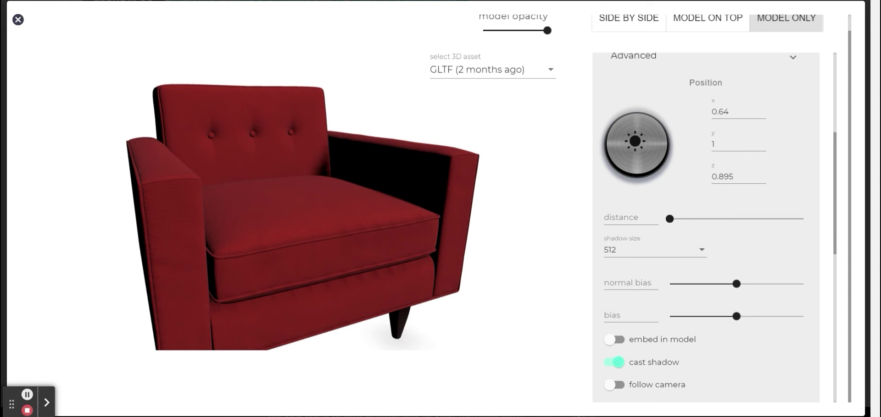
# Step: Try a shadow size of 1K on the directional light, and raise it to 2K while checking the armchair's shadows
pyautogui.click(620, 259)
pyautogui.click(623, 279)
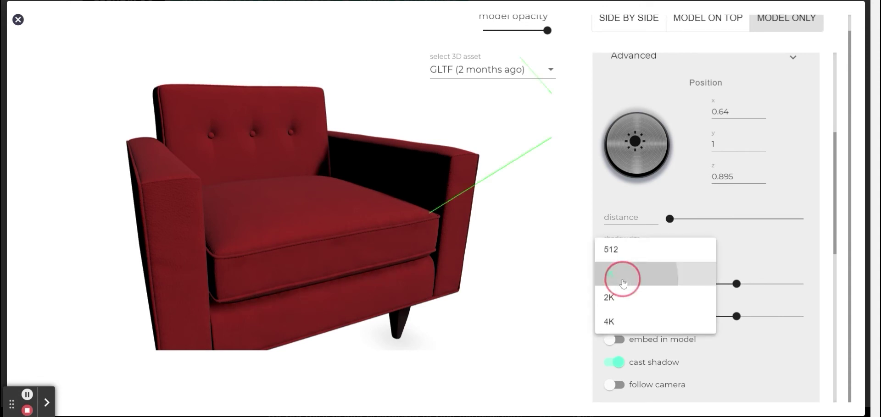
pyautogui.moveTo(358, 278); pyautogui.dragTo(429, 268)
pyautogui.click(629, 249)
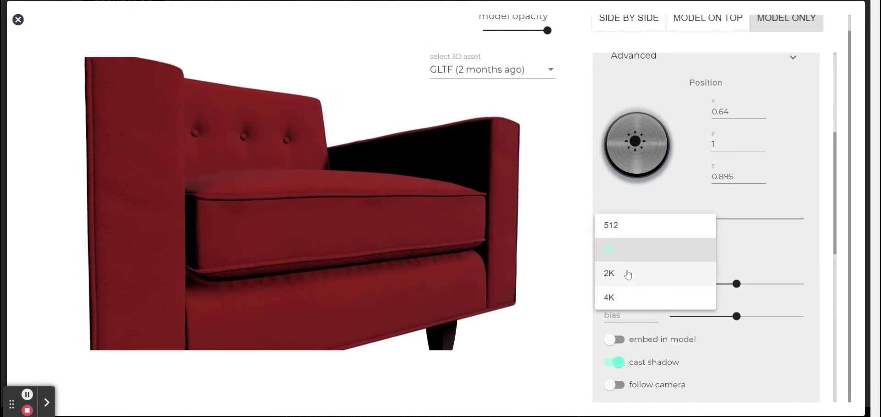
pyautogui.click(625, 272)
pyautogui.moveTo(380, 249)
pyautogui.mouseDown()
pyautogui.moveTo(412, 224)
pyautogui.moveTo(410, 261)
pyautogui.moveTo(380, 239)
pyautogui.moveTo(347, 230)
pyautogui.moveTo(370, 244)
pyautogui.mouseUp()
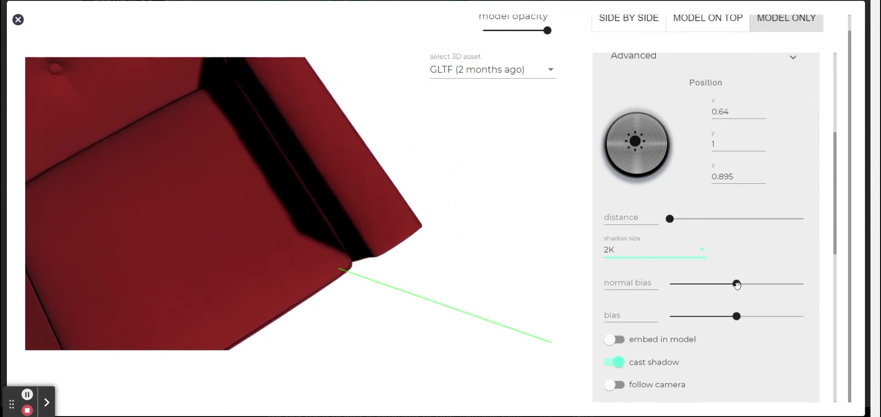
# Step: Try a normal bias of 0.0109 and a bias of 0.0032 on the directional light, and clear the bias value
pyautogui.moveTo(737, 285)
pyautogui.mouseDown()
pyautogui.moveTo(748, 290)
pyautogui.moveTo(739, 293)
pyautogui.mouseUp()
pyautogui.moveTo(406, 280); pyautogui.dragTo(395, 253)
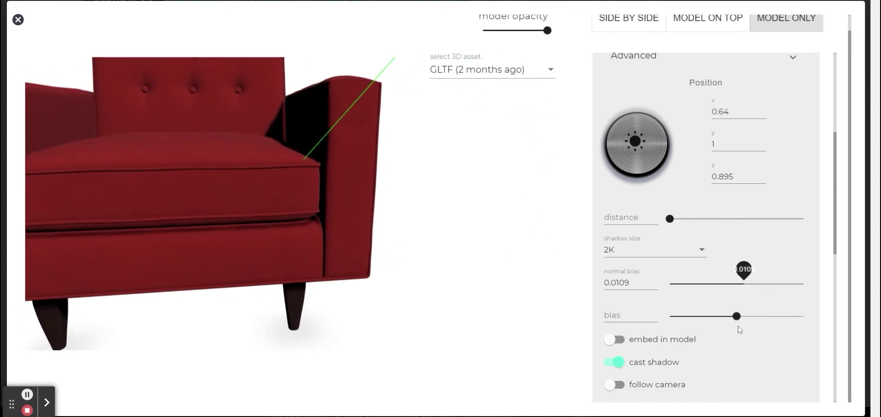
pyautogui.moveTo(735, 317); pyautogui.dragTo(737, 324)
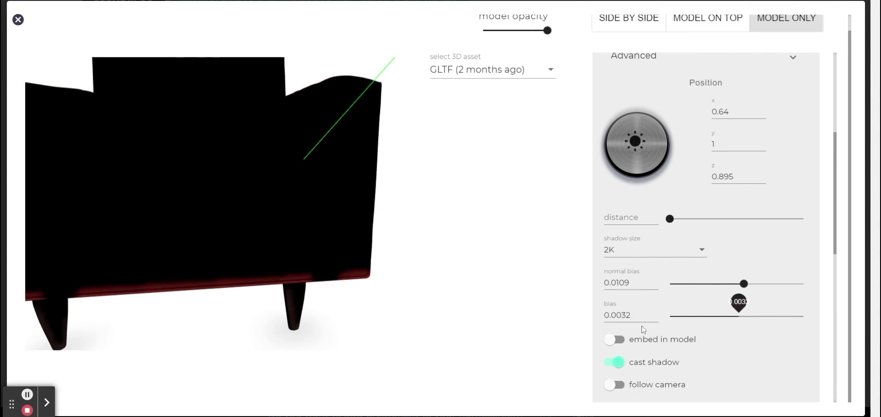
pyautogui.moveTo(645, 316); pyautogui.dragTo(540, 311)
pyautogui.press('BackSpace')
pyautogui.moveTo(294, 280); pyautogui.dragTo(332, 327)
# Step: Set the directional light's normal bias to -0.0011 and inspect the whole armchair
pyautogui.moveTo(744, 281)
pyautogui.mouseDown()
pyautogui.moveTo(733, 285)
pyautogui.moveTo(772, 308)
pyautogui.moveTo(736, 307)
pyautogui.mouseUp()
pyautogui.scroll(-5, 447, 295)
pyautogui.moveTo(443, 294); pyautogui.dragTo(430, 286)
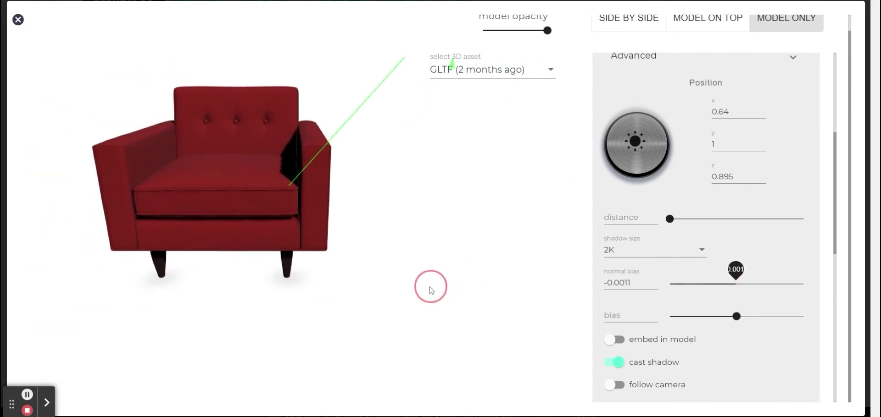
pyautogui.moveTo(344, 288); pyautogui.dragTo(347, 319)
# Step: Move the directional light across to the armchair's other side, at about x -0.435, y 1, z 0.555
pyautogui.moveTo(461, 220); pyautogui.dragTo(225, 240)
pyautogui.moveTo(361, 225); pyautogui.dragTo(370, 223)
pyautogui.moveTo(344, 286); pyautogui.dragTo(317, 293)
pyautogui.moveTo(309, 348); pyautogui.dragTo(305, 276)
pyautogui.moveTo(294, 312); pyautogui.dragTo(337, 282)
# Step: Lower the directional light's intensity to 0.65 and check the armchair from another angle
pyautogui.scroll(3, 634, 72)
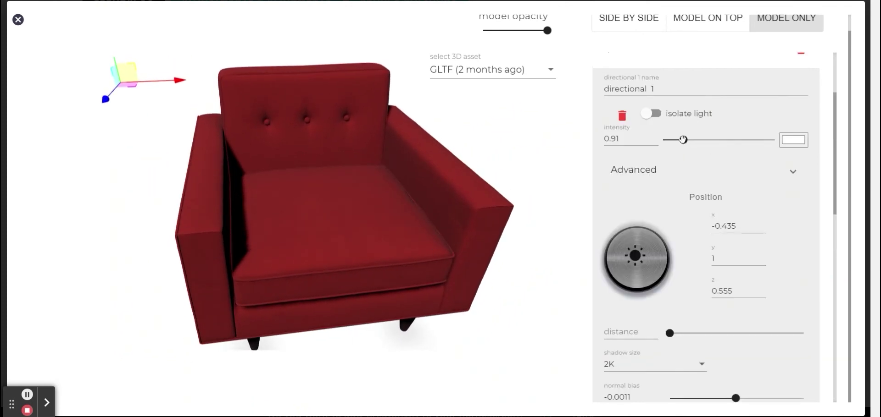
pyautogui.moveTo(683, 139)
pyautogui.mouseDown()
pyautogui.moveTo(669, 143)
pyautogui.moveTo(677, 140)
pyautogui.mouseUp()
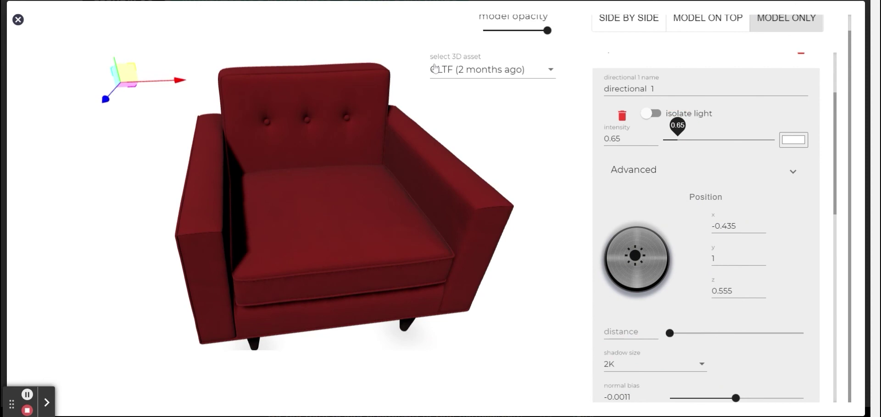
pyautogui.moveTo(363, 184); pyautogui.dragTo(442, 184)
pyautogui.scroll(-5, 379, 255)
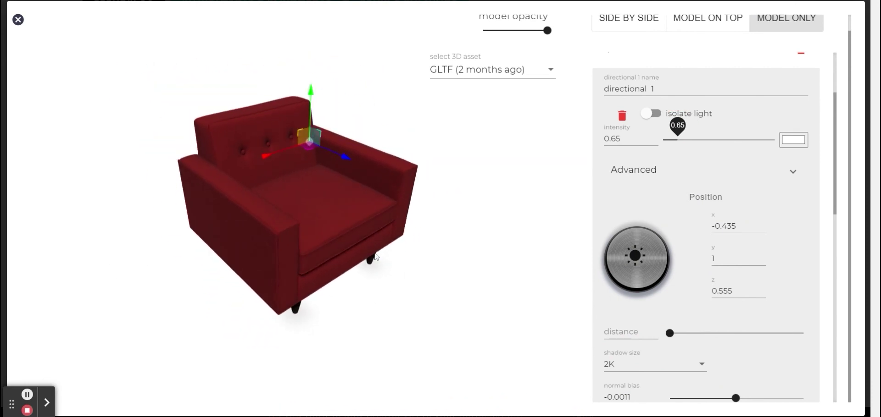
# Step: Add a point light and place it above and beside the armchair, at about x 0.595, y 1.015, z 0.31
pyautogui.scroll(3, 730, 126)
pyautogui.click(627, 164)
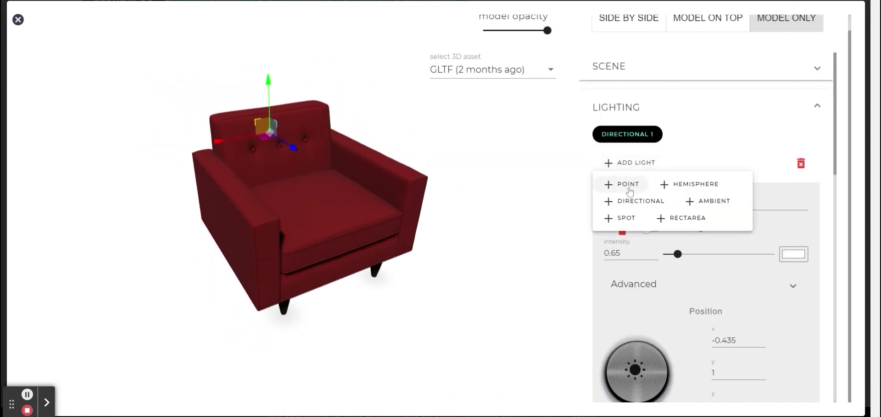
pyautogui.click(625, 187)
pyautogui.moveTo(295, 198); pyautogui.dragTo(342, 74)
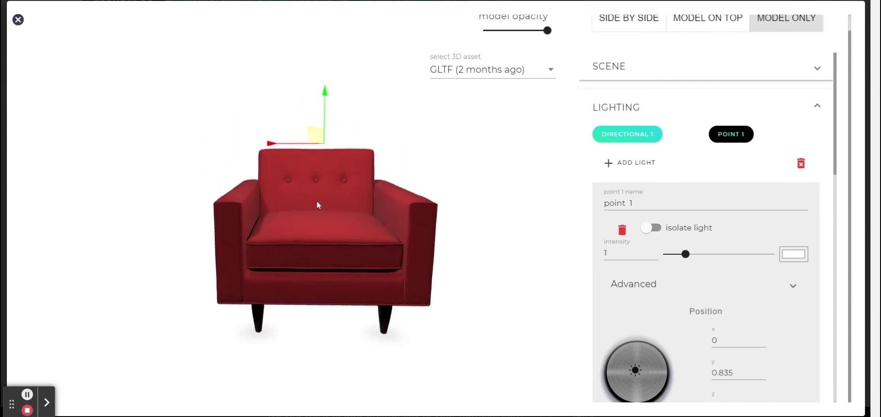
pyautogui.moveTo(272, 142); pyautogui.dragTo(461, 95)
pyautogui.moveTo(395, 138); pyautogui.dragTo(387, 140)
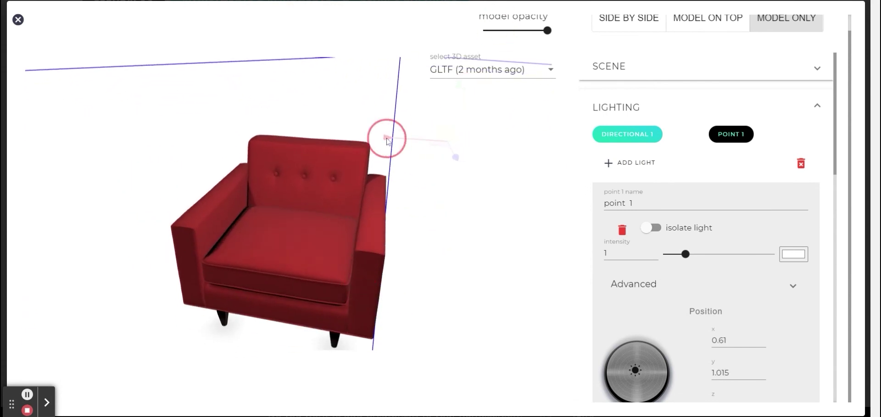
# Step: Enable cast shadow on the point light and raise the light to about y 1.14, shifting it sideways
pyautogui.scroll(-1, 604, 251)
pyautogui.scroll(-4, 604, 254)
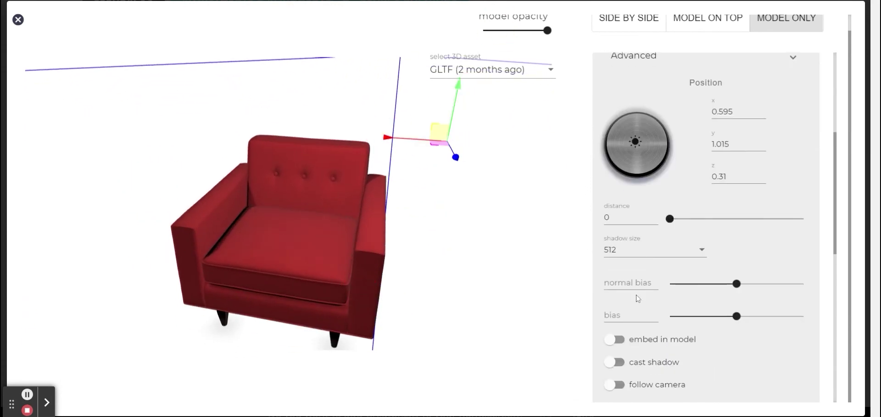
pyautogui.click(614, 363)
pyautogui.moveTo(435, 257); pyautogui.dragTo(447, 233)
pyautogui.moveTo(435, 168); pyautogui.dragTo(437, 143)
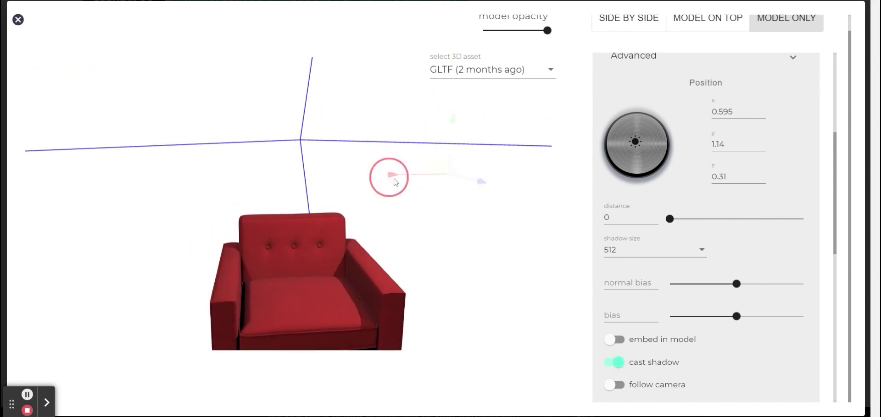
pyautogui.moveTo(389, 177); pyautogui.dragTo(423, 175)
# Step: Move the point light to the opposite side of the armchair, at about x -0.68, y 0.905, z 0.365
pyautogui.moveTo(431, 298); pyautogui.dragTo(435, 316)
pyautogui.moveTo(557, 114); pyautogui.dragTo(304, 222)
pyautogui.moveTo(324, 265); pyautogui.dragTo(395, 267)
pyautogui.moveTo(395, 67); pyautogui.dragTo(142, 235)
pyautogui.moveTo(280, 273)
pyautogui.mouseDown()
pyautogui.moveTo(336, 221)
pyautogui.moveTo(264, 278)
pyautogui.mouseUp()
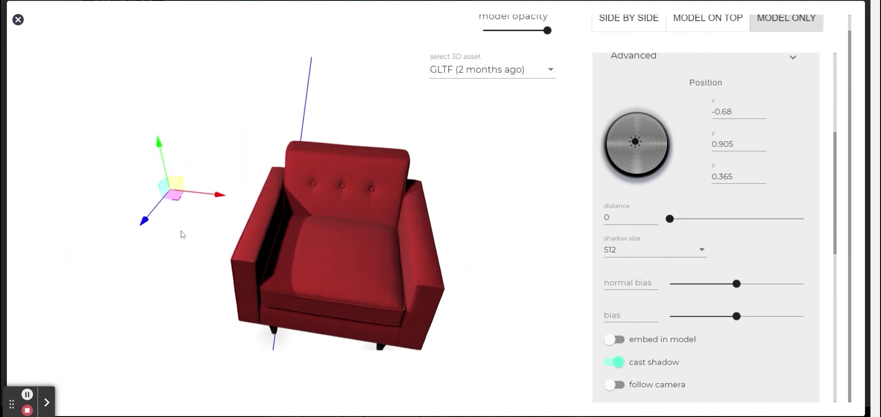
# Step: Move the point light over the armchair and down near its armrest, at about x 0.305, y 0.9178, z 0.445
pyautogui.moveTo(182, 188)
pyautogui.mouseDown()
pyautogui.moveTo(165, 211)
pyautogui.moveTo(189, 157)
pyautogui.moveTo(344, 53)
pyautogui.mouseUp()
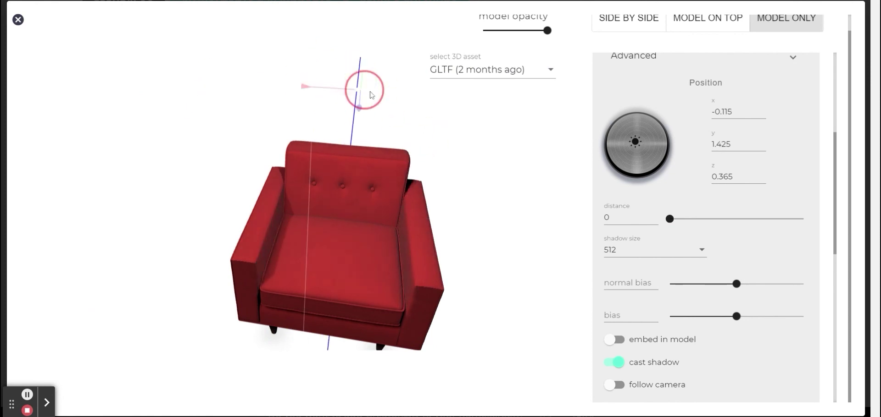
pyautogui.moveTo(372, 95); pyautogui.dragTo(465, 160)
pyautogui.scroll(-5, 636, 147)
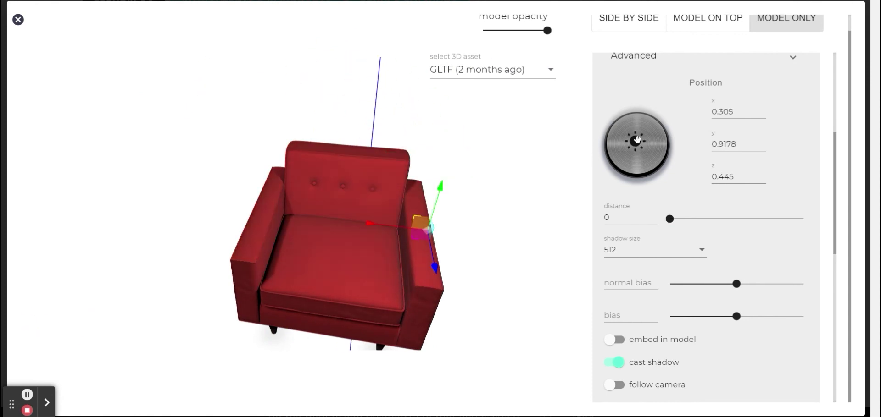
pyautogui.scroll(4, 636, 147)
pyautogui.moveTo(393, 293)
pyautogui.mouseDown()
pyautogui.moveTo(396, 250)
pyautogui.moveTo(403, 293)
pyautogui.mouseUp()
# Step: Place the point light high and outside the armrest, at about x 0.865, y 1.21, z 0.78, and inspect the seat shadow
pyautogui.moveTo(395, 65); pyautogui.dragTo(545, 122)
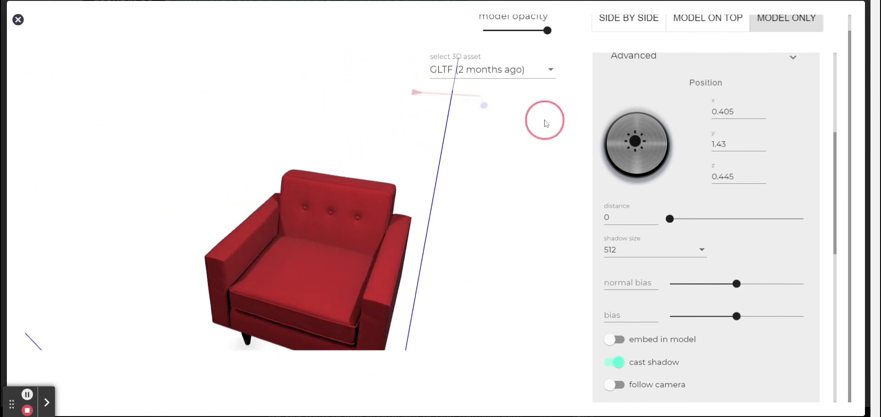
pyautogui.moveTo(473, 210); pyautogui.dragTo(449, 217)
pyautogui.moveTo(428, 284); pyautogui.dragTo(426, 316)
pyautogui.moveTo(413, 312); pyautogui.dragTo(250, 325)
pyautogui.scroll(5, 327, 279)
pyautogui.moveTo(326, 279); pyautogui.dragTo(344, 265)
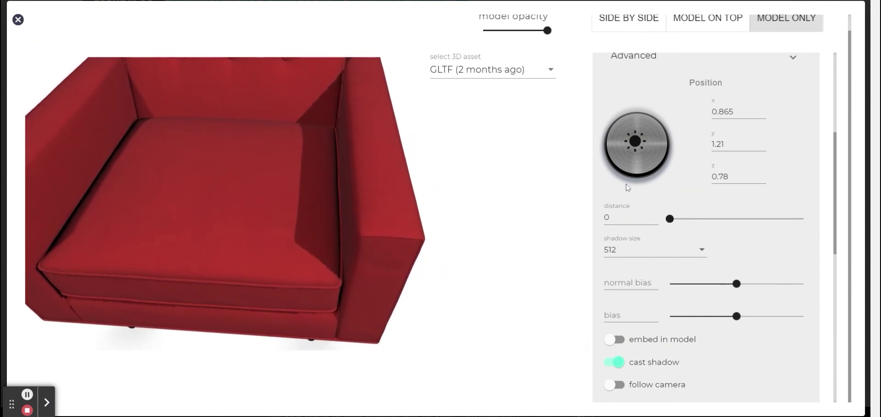
# Step: Set the point light's shadow size to 1K and view the whole armchair
pyautogui.click(629, 250)
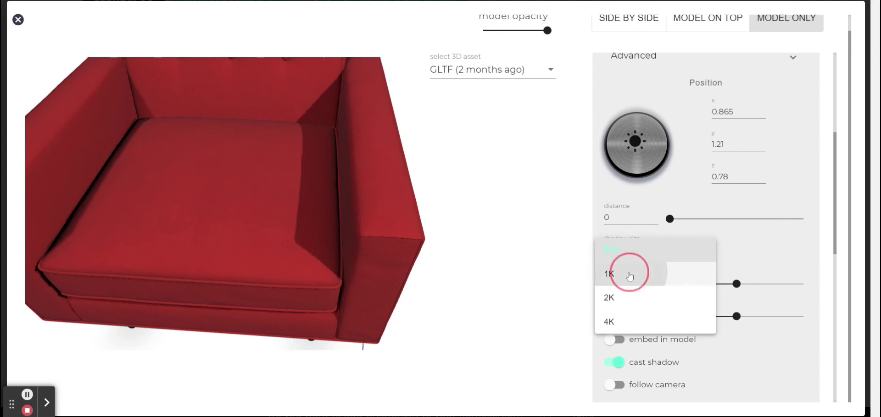
pyautogui.click(629, 275)
pyautogui.moveTo(336, 201); pyautogui.dragTo(267, 240)
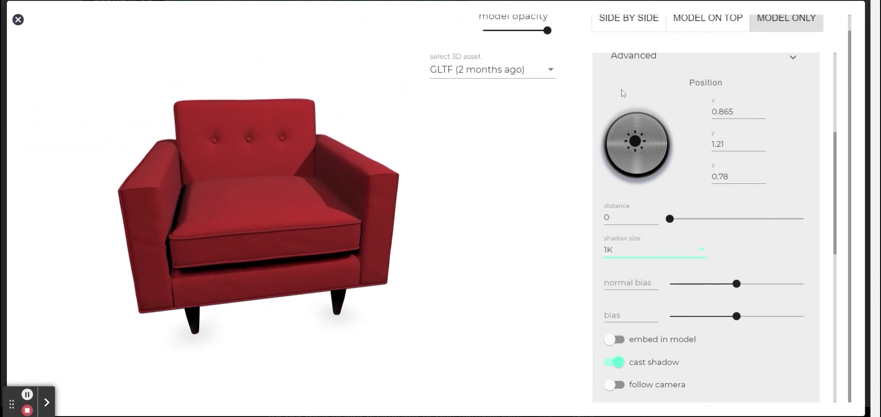
# Step: Set the intensity to 0.34 for the directional light and 1.06 for the point light
pyautogui.scroll(5, 623, 93)
pyautogui.click(627, 134)
pyautogui.click(666, 253)
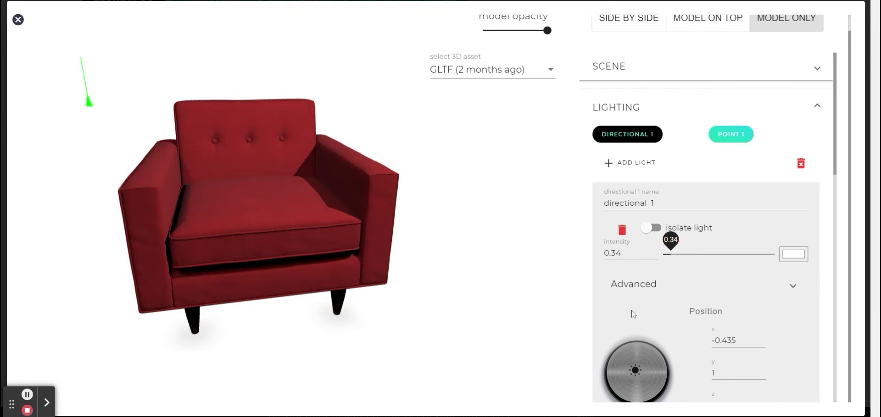
pyautogui.scroll(-5, 631, 308)
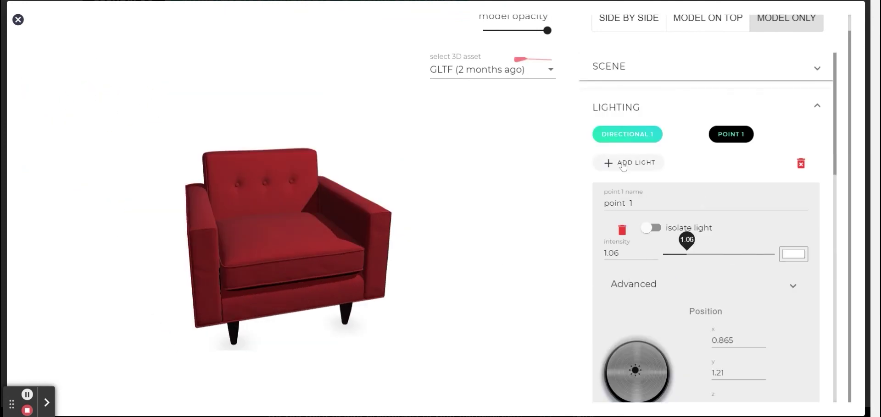
# Step: Add an ambient light with an intensity of 0.39 and check the armchair from several angles
pyautogui.click(624, 166)
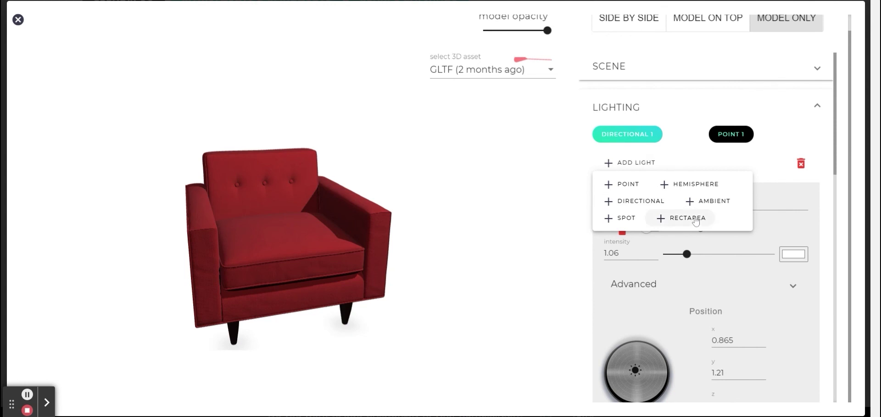
pyautogui.click(711, 205)
pyautogui.moveTo(367, 192); pyautogui.dragTo(392, 236)
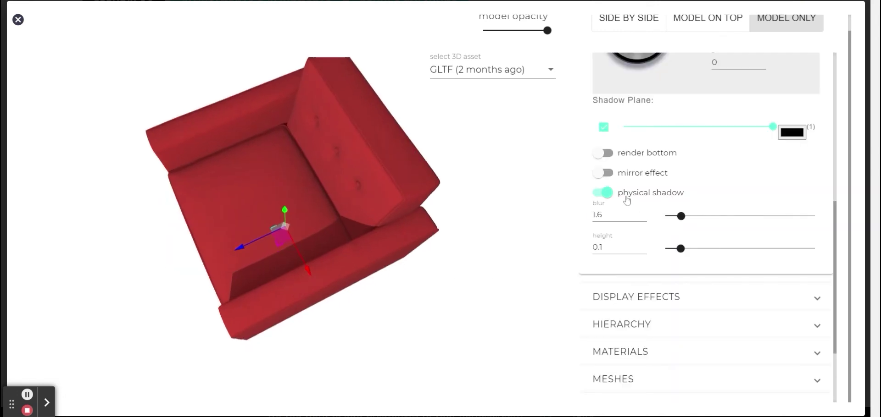
pyautogui.scroll(5, 610, 195)
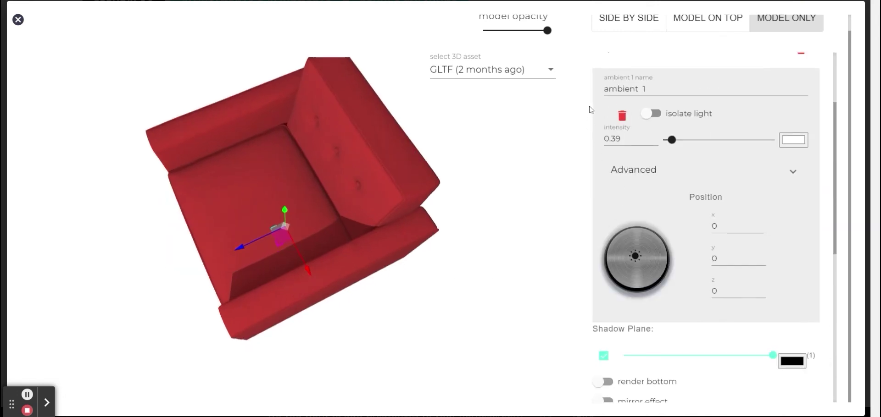
# Step: Set the point light's distance to 1.9 and check how its light falls on the armchair
pyautogui.scroll(3, 651, 97)
pyautogui.click(674, 134)
pyautogui.scroll(-4, 615, 104)
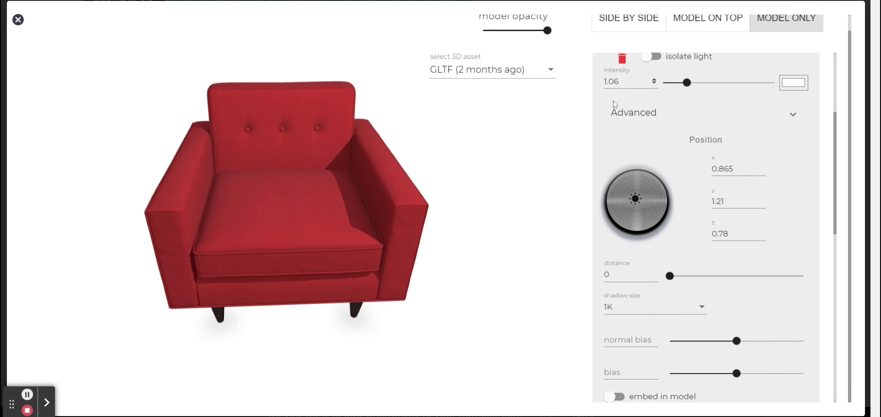
pyautogui.moveTo(440, 293); pyautogui.dragTo(576, 265)
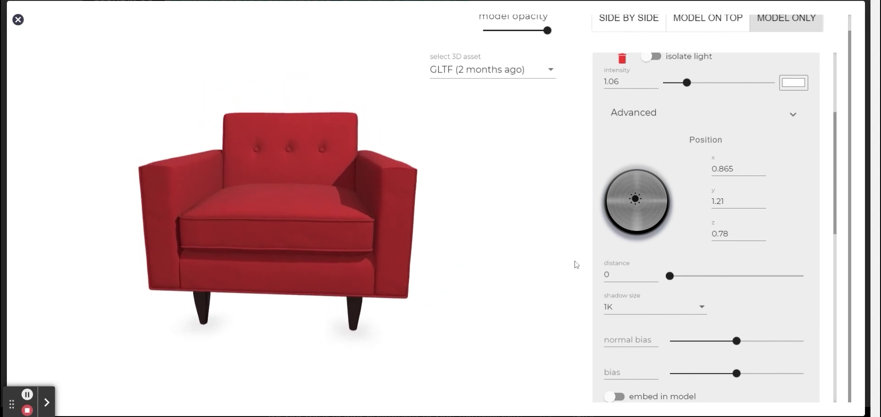
pyautogui.moveTo(672, 276); pyautogui.dragTo(676, 278)
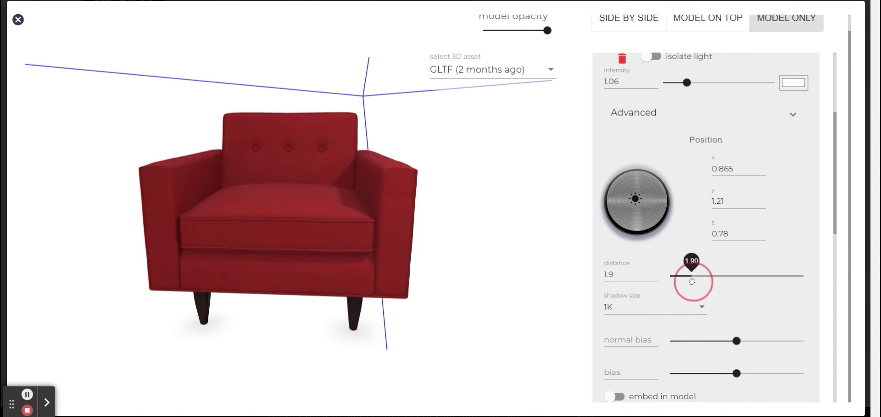
pyautogui.moveTo(500, 309); pyautogui.dragTo(496, 312)
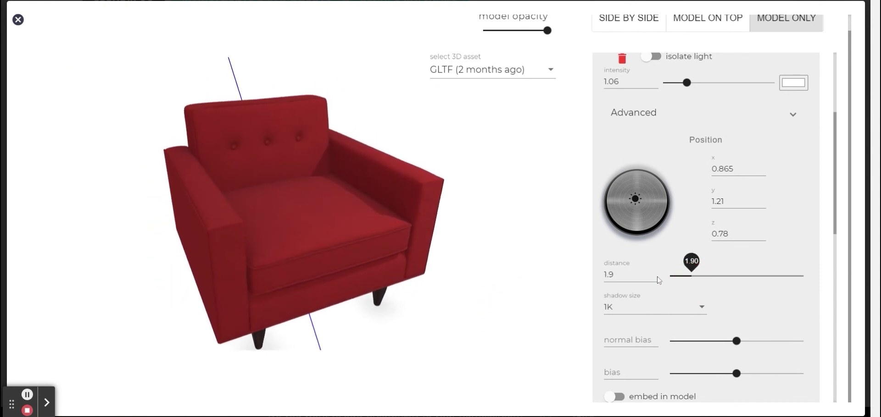
# Step: Raise the point light's intensity to 1.98
pyautogui.scroll(3, 512, 297)
pyautogui.moveTo(519, 274); pyautogui.dragTo(508, 268)
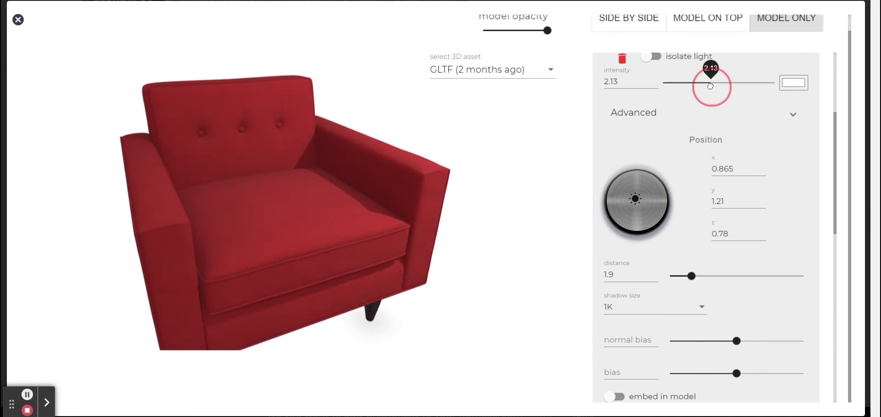
pyautogui.moveTo(395, 231); pyautogui.dragTo(420, 238)
# Step: Move the point light to about x 0.885, y 1.21, z 0.38 and reduce its distance to 1.52
pyautogui.scroll(-3, 311, 297)
pyautogui.moveTo(421, 238); pyautogui.dragTo(370, 258, button='right')
pyautogui.moveTo(377, 264); pyautogui.dragTo(330, 248)
pyautogui.moveTo(692, 276); pyautogui.dragTo(685, 276)
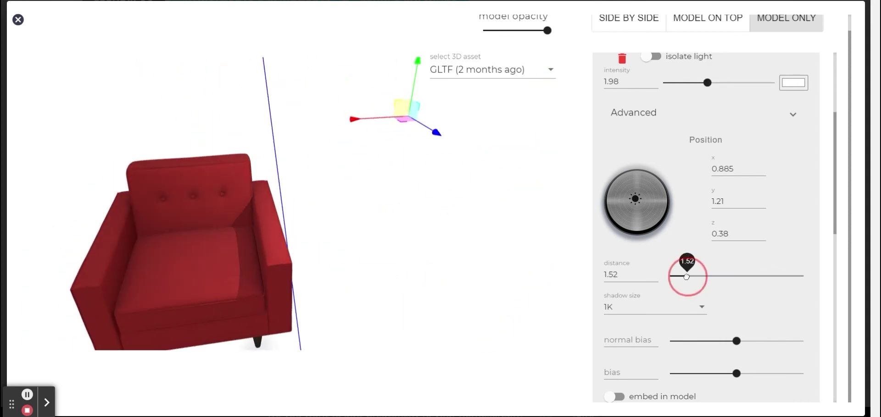
pyautogui.moveTo(342, 303); pyautogui.dragTo(341, 176)
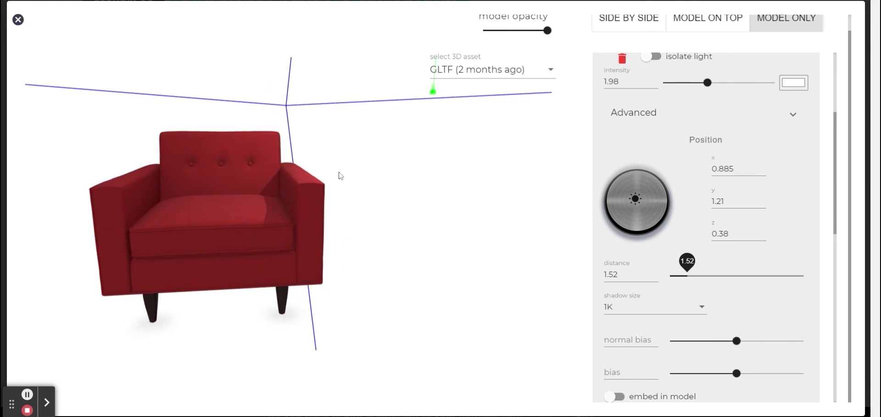
# Step: Add a second point light and move it sideways out of the armchair to about x -0.95
pyautogui.scroll(3, 610, 119)
pyautogui.click(608, 106)
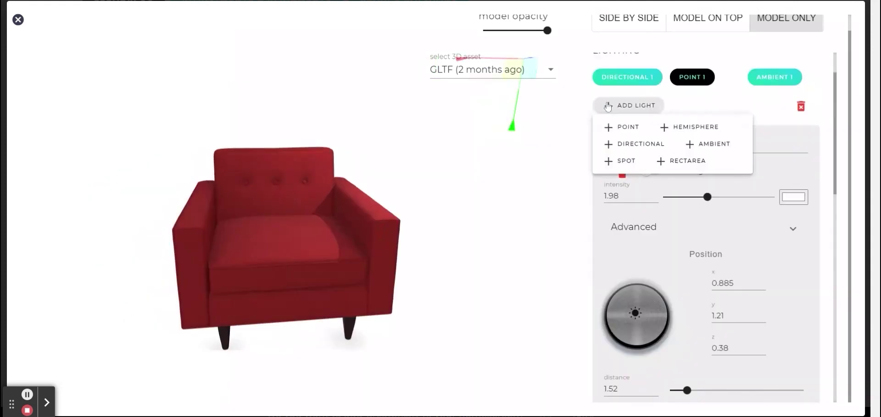
pyautogui.click(615, 131)
pyautogui.moveTo(43, 294); pyautogui.dragTo(55, 295)
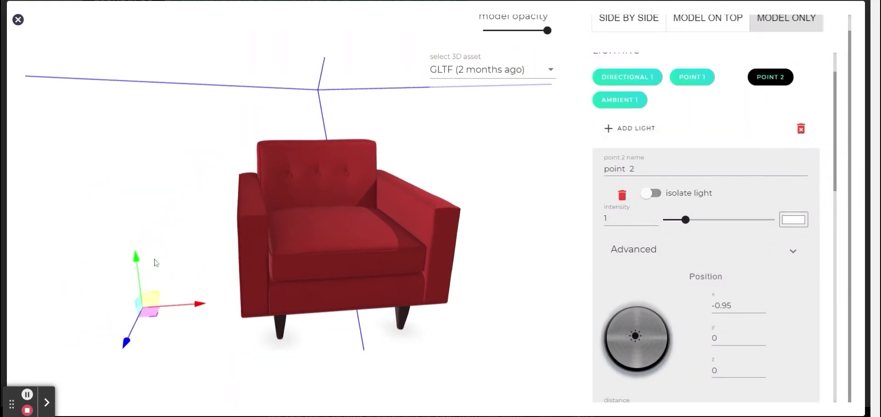
# Step: Raise the second point light above the armchair to y 1.075 and shift it back to z -0.3
pyautogui.moveTo(136, 257); pyautogui.dragTo(220, 142)
pyautogui.moveTo(339, 301); pyautogui.dragTo(261, 277)
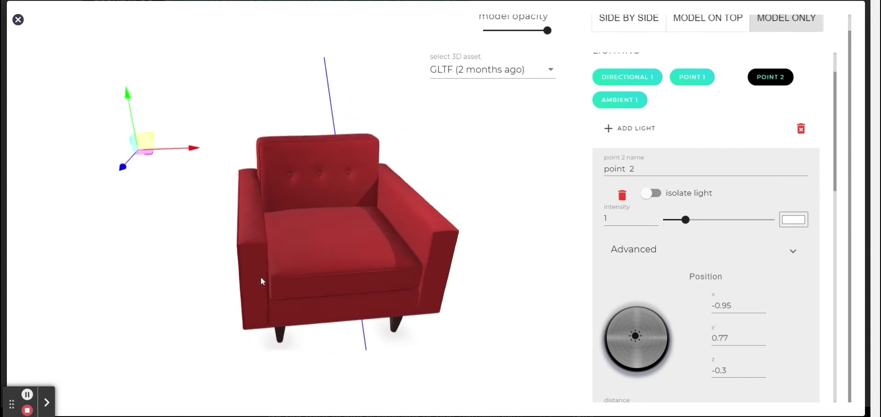
pyautogui.moveTo(125, 89); pyautogui.dragTo(116, 67)
pyautogui.moveTo(132, 102); pyautogui.dragTo(133, 90)
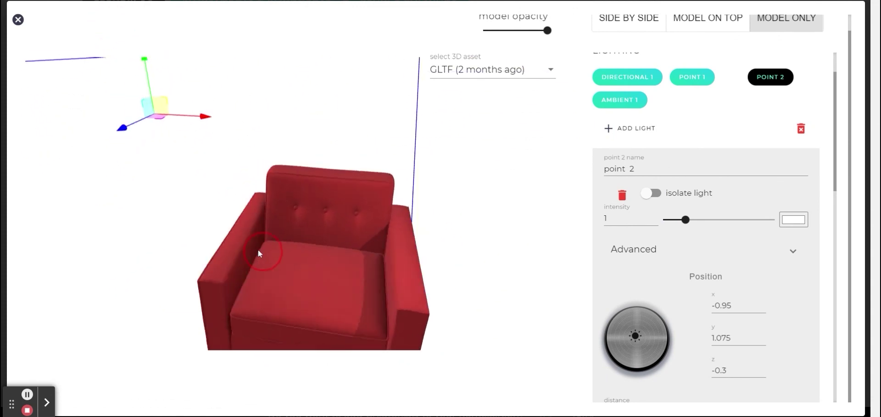
pyautogui.moveTo(254, 247); pyautogui.dragTo(273, 244)
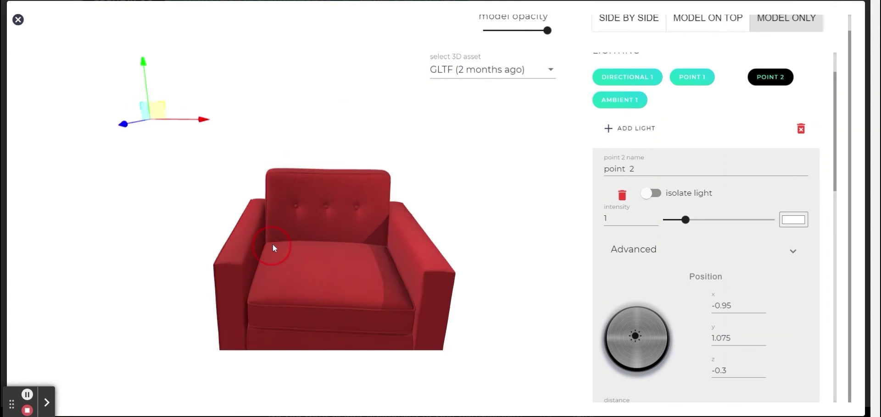
# Step: Turn on shadow casting for the second point light and reposition it to about x -0.36, y 4, z -1.745
pyautogui.scroll(-8, 707, 230)
pyautogui.click(614, 211)
pyautogui.moveTo(407, 234); pyautogui.dragTo(395, 270)
pyautogui.scroll(4, 635, 166)
pyautogui.moveTo(635, 166)
pyautogui.mouseDown()
pyautogui.moveTo(624, 154)
pyautogui.moveTo(625, 177)
pyautogui.moveTo(627, 157)
pyautogui.mouseUp()
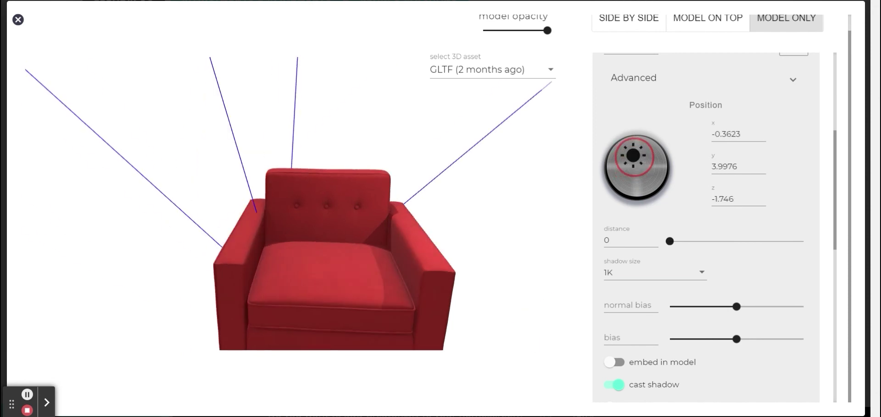
# Step: Set the second point light's intensity to 1.52 and its distance to 6.08
pyautogui.scroll(4, 651, 183)
pyautogui.moveTo(669, 220); pyautogui.dragTo(669, 215)
pyautogui.scroll(-1, 669, 215)
pyautogui.moveTo(669, 162); pyautogui.dragTo(696, 162)
pyautogui.moveTo(670, 356); pyautogui.dragTo(738, 346)
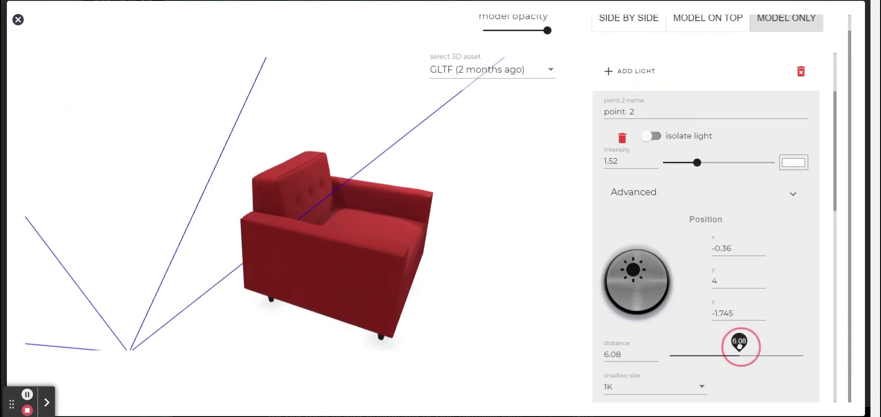
# Step: Refine the second point light to intensity 1.44 and distance 6.84, moving it to about x -0.13, y 5.17, z -1.28
pyautogui.moveTo(500, 215); pyautogui.dragTo(435, 280)
pyautogui.moveTo(675, 162); pyautogui.dragTo(695, 176)
pyautogui.moveTo(633, 271)
pyautogui.mouseDown()
pyautogui.moveTo(632, 258)
pyautogui.moveTo(635, 273)
pyautogui.mouseUp()
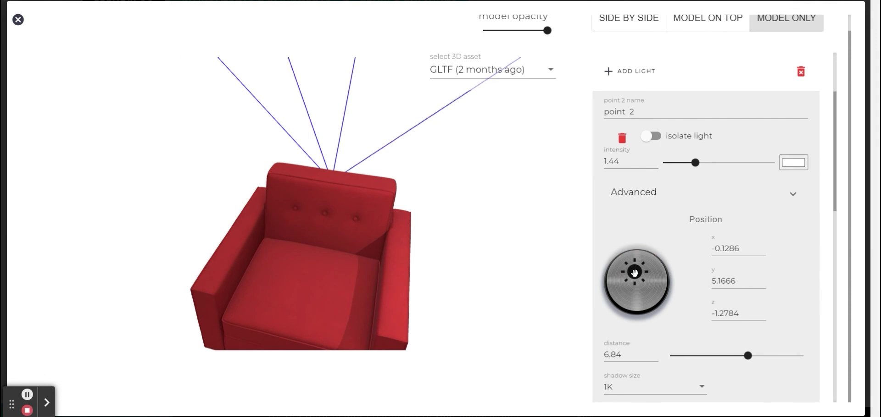
pyautogui.moveTo(403, 220); pyautogui.dragTo(344, 210)
pyautogui.moveTo(634, 270); pyautogui.dragTo(633, 261)
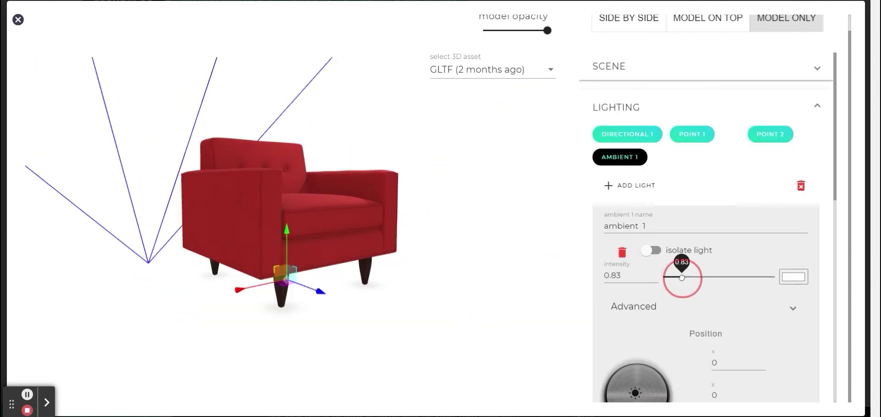
# Step: Lower the ambient light's intensity to 0.65 and add a spot light placed at about x -1.18, y 1.515, z 0.78
pyautogui.moveTo(413, 275); pyautogui.dragTo(344, 203)
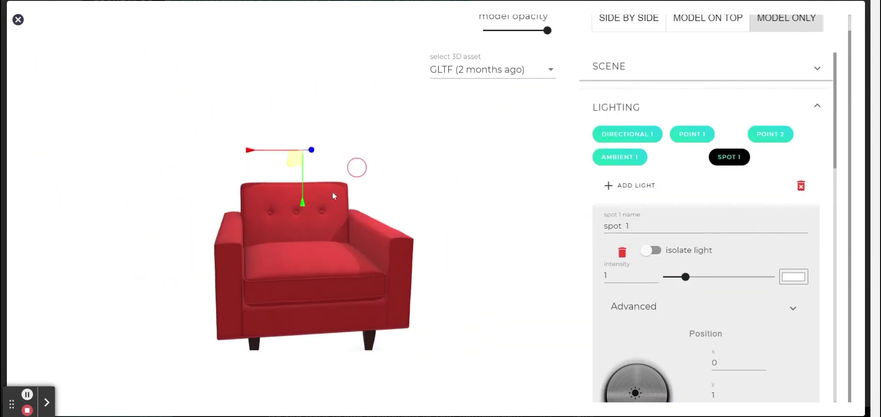
pyautogui.moveTo(303, 202); pyautogui.dragTo(302, 166)
pyautogui.moveTo(271, 207); pyautogui.dragTo(344, 207)
pyautogui.moveTo(344, 120); pyautogui.dragTo(454, 120)
pyautogui.moveTo(404, 303); pyautogui.dragTo(479, 237)
pyautogui.moveTo(425, 116); pyautogui.dragTo(468, 85)
# Step: Reduce the directional light's intensity to 0 and delete that light
pyautogui.click(638, 137)
pyautogui.click(663, 278)
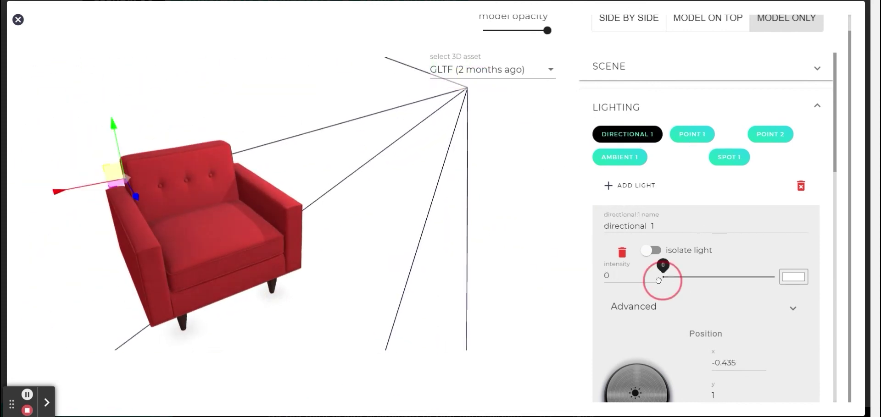
pyautogui.click(622, 252)
# Step: Set the spot light's angle to 0.72 and its distance to 2.28
pyautogui.click(787, 138)
pyautogui.moveTo(293, 211); pyautogui.dragTo(405, 283)
pyautogui.scroll(-2, 674, 333)
pyautogui.moveTo(670, 332); pyautogui.dragTo(685, 333)
pyautogui.scroll(-2, 684, 333)
pyautogui.moveTo(741, 349); pyautogui.dragTo(718, 349)
pyautogui.moveTo(685, 219)
pyautogui.mouseDown()
pyautogui.moveTo(676, 208)
pyautogui.moveTo(695, 224)
pyautogui.mouseUp()
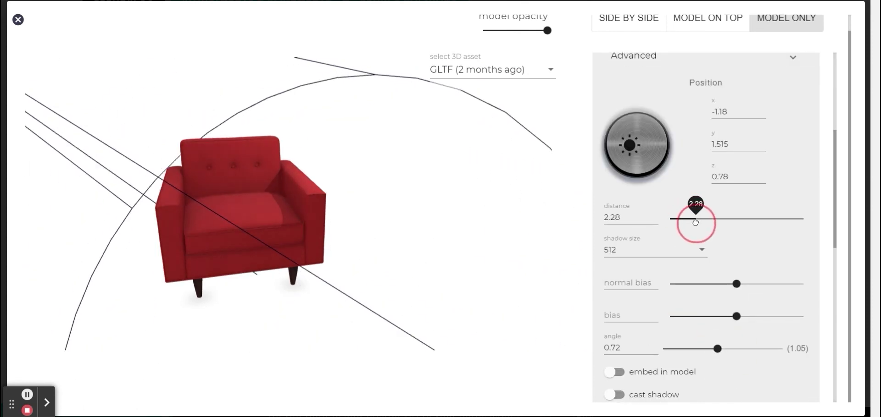
# Step: Try shadow casting on the spot light and check its effect on the armchair from several angles
pyautogui.moveTo(548, 144); pyautogui.dragTo(587, 138)
pyautogui.scroll(2, 688, 140)
pyautogui.scroll(-5, 716, 184)
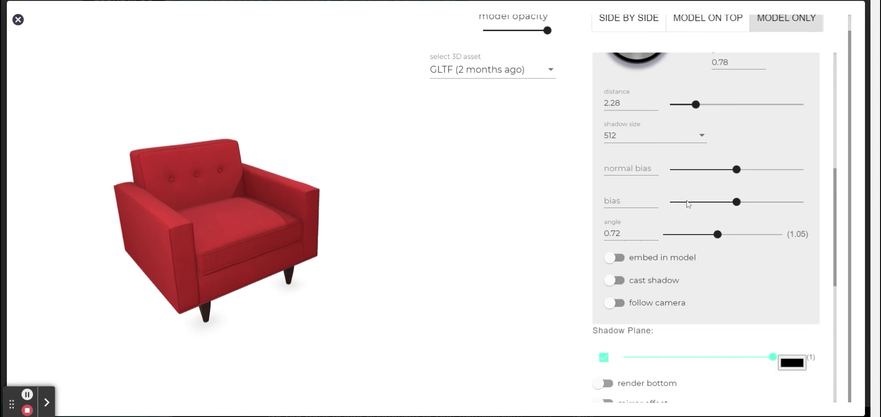
pyautogui.moveTo(518, 209); pyautogui.dragTo(491, 213)
pyautogui.scroll(-4, 635, 133)
pyautogui.click(615, 109)
pyautogui.moveTo(304, 174); pyautogui.dragTo(243, 157)
# Step: Check the lit armchair from above and save the scene
pyautogui.scroll(-4, 661, 333)
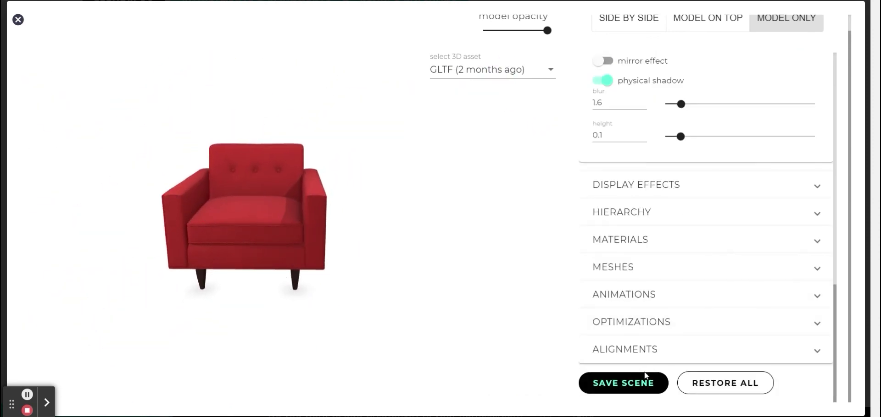
pyautogui.moveTo(382, 310); pyautogui.dragTo(560, 362)
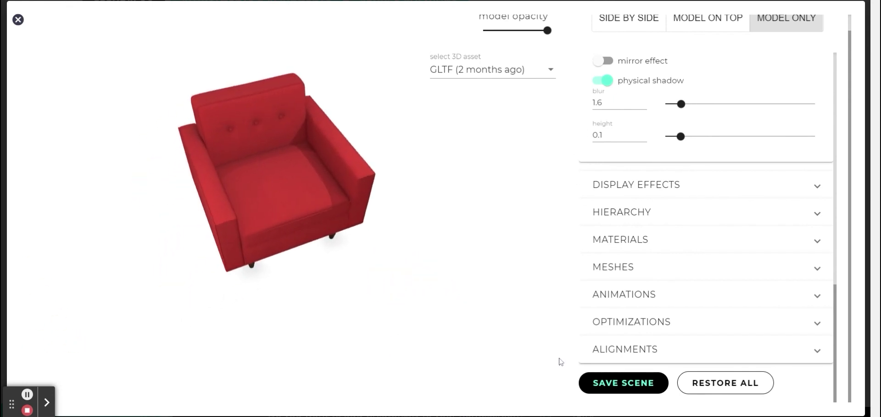
pyautogui.click(637, 386)
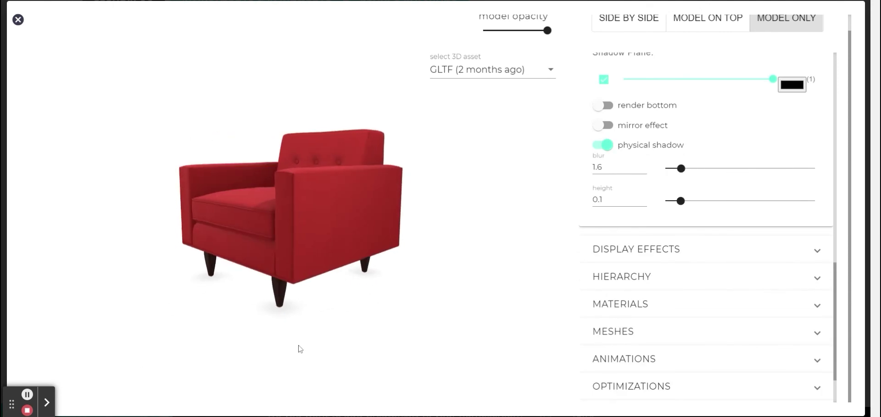
# Step: Set the physical shadow's blur to 0.7 and height to 0.145, and lower the shadow plane's opacity to slightly over half
pyautogui.scroll(3, 626, 192)
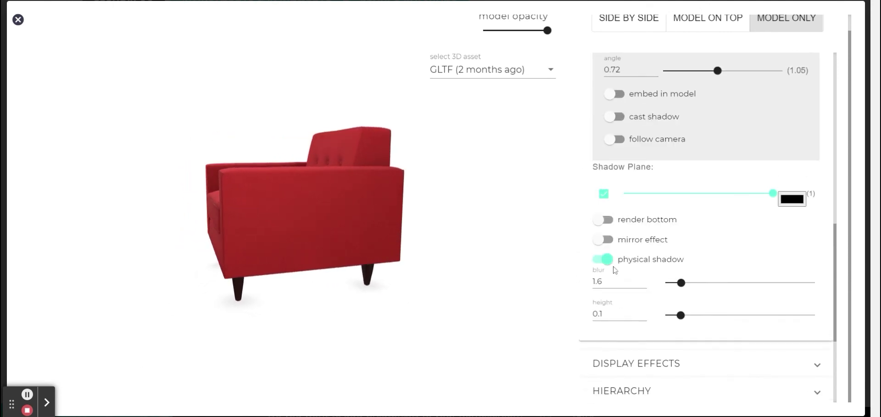
pyautogui.moveTo(419, 298); pyautogui.dragTo(427, 303)
pyautogui.click(681, 341)
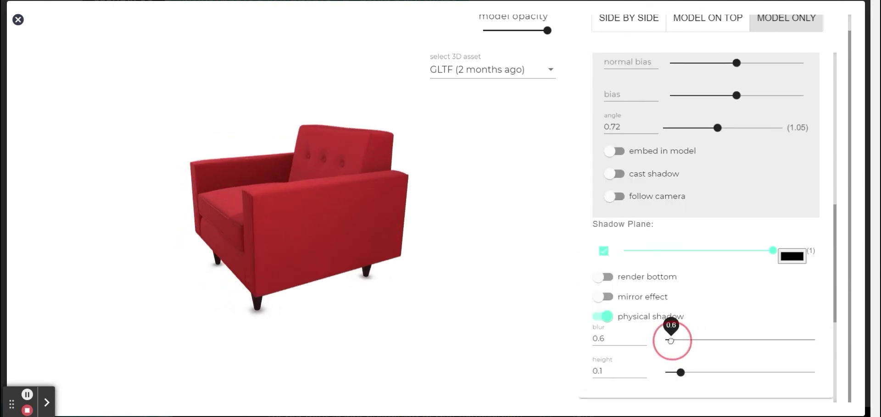
pyautogui.moveTo(670, 340); pyautogui.dragTo(692, 342)
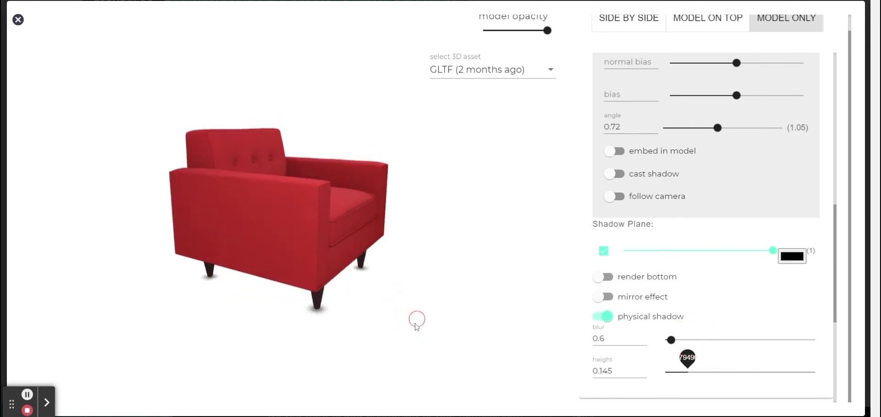
pyautogui.click(403, 328)
pyautogui.click(695, 257)
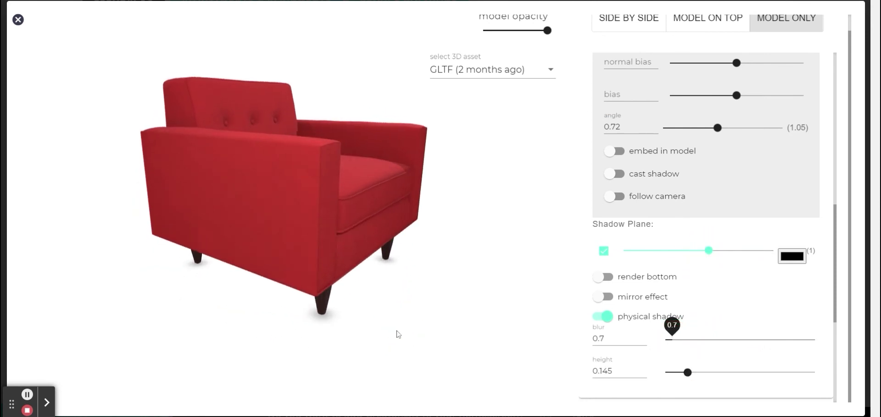
# Step: Save the scene with the adjusted shadow plane settings
pyautogui.moveTo(397, 334); pyautogui.dragTo(383, 286)
pyautogui.scroll(-5, 606, 331)
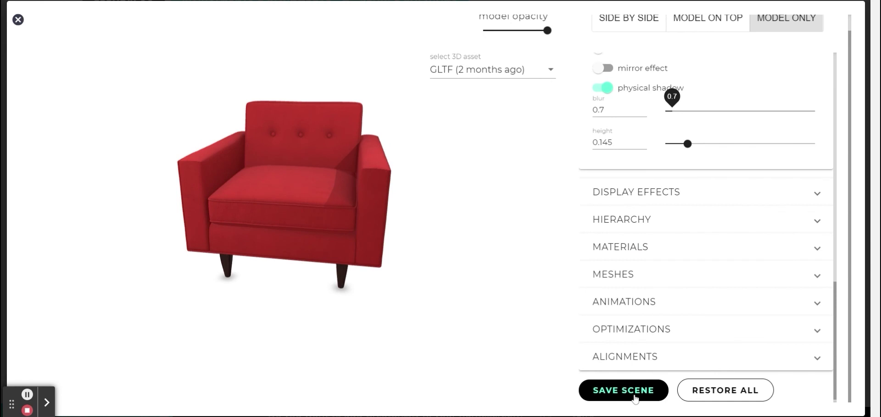